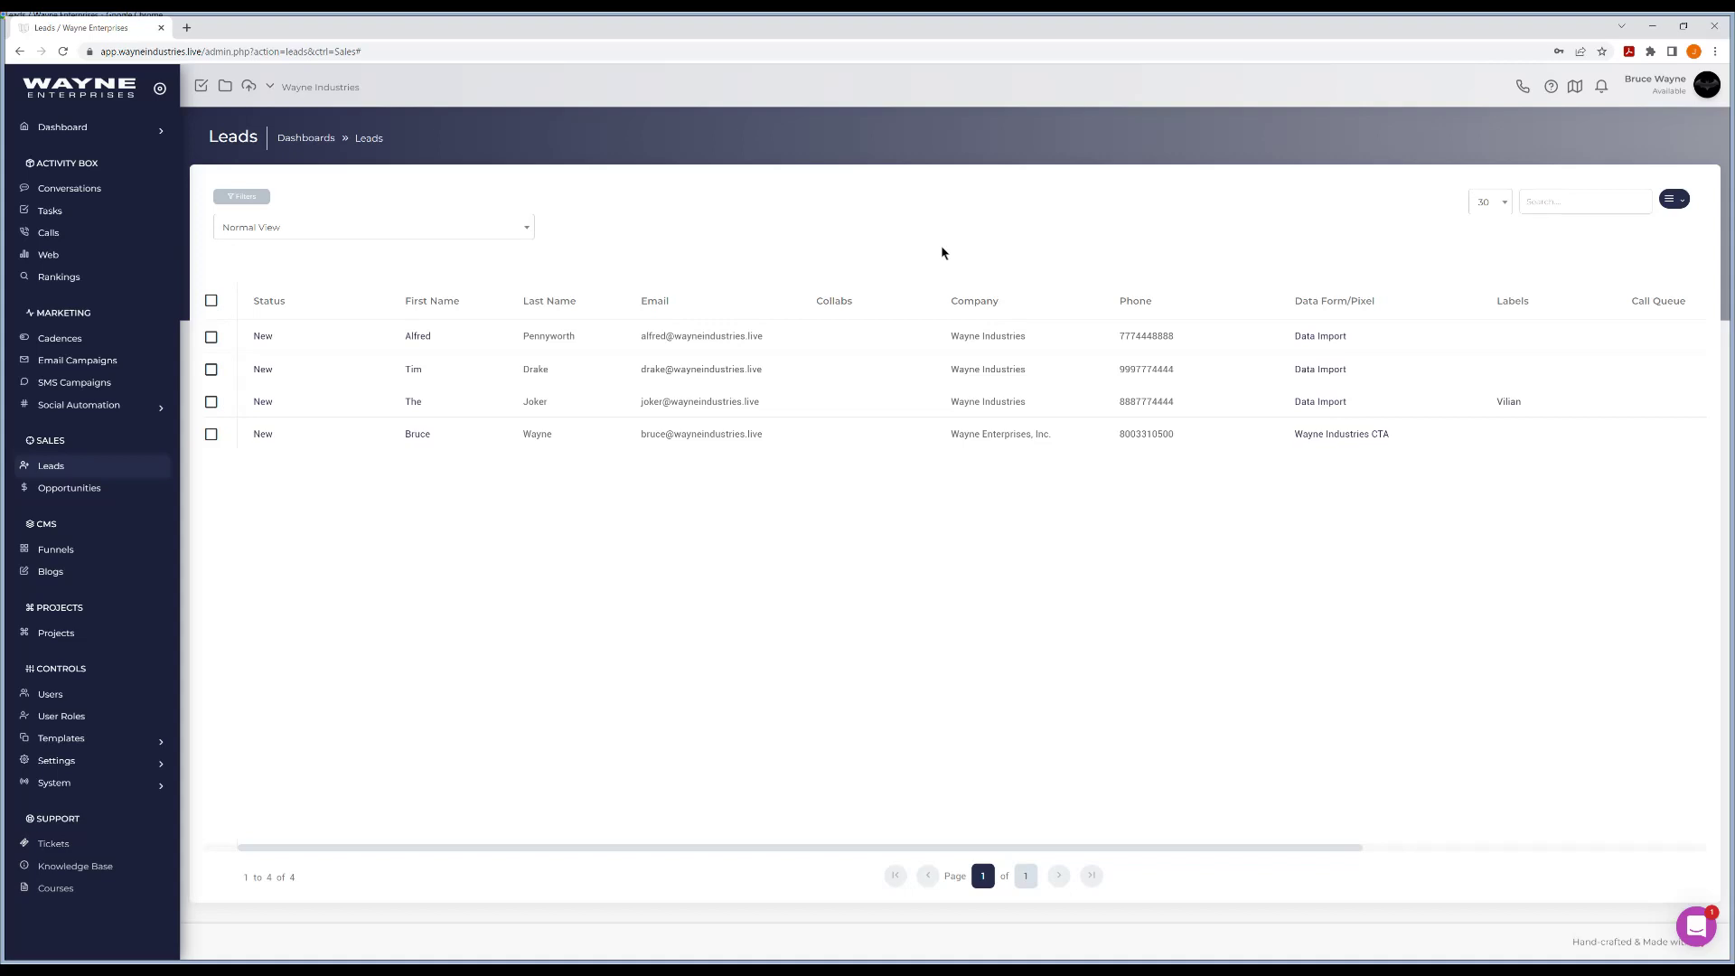
# - Set the first of the two outbound phone numbers as the active calling line
pyautogui.click(1525, 98)
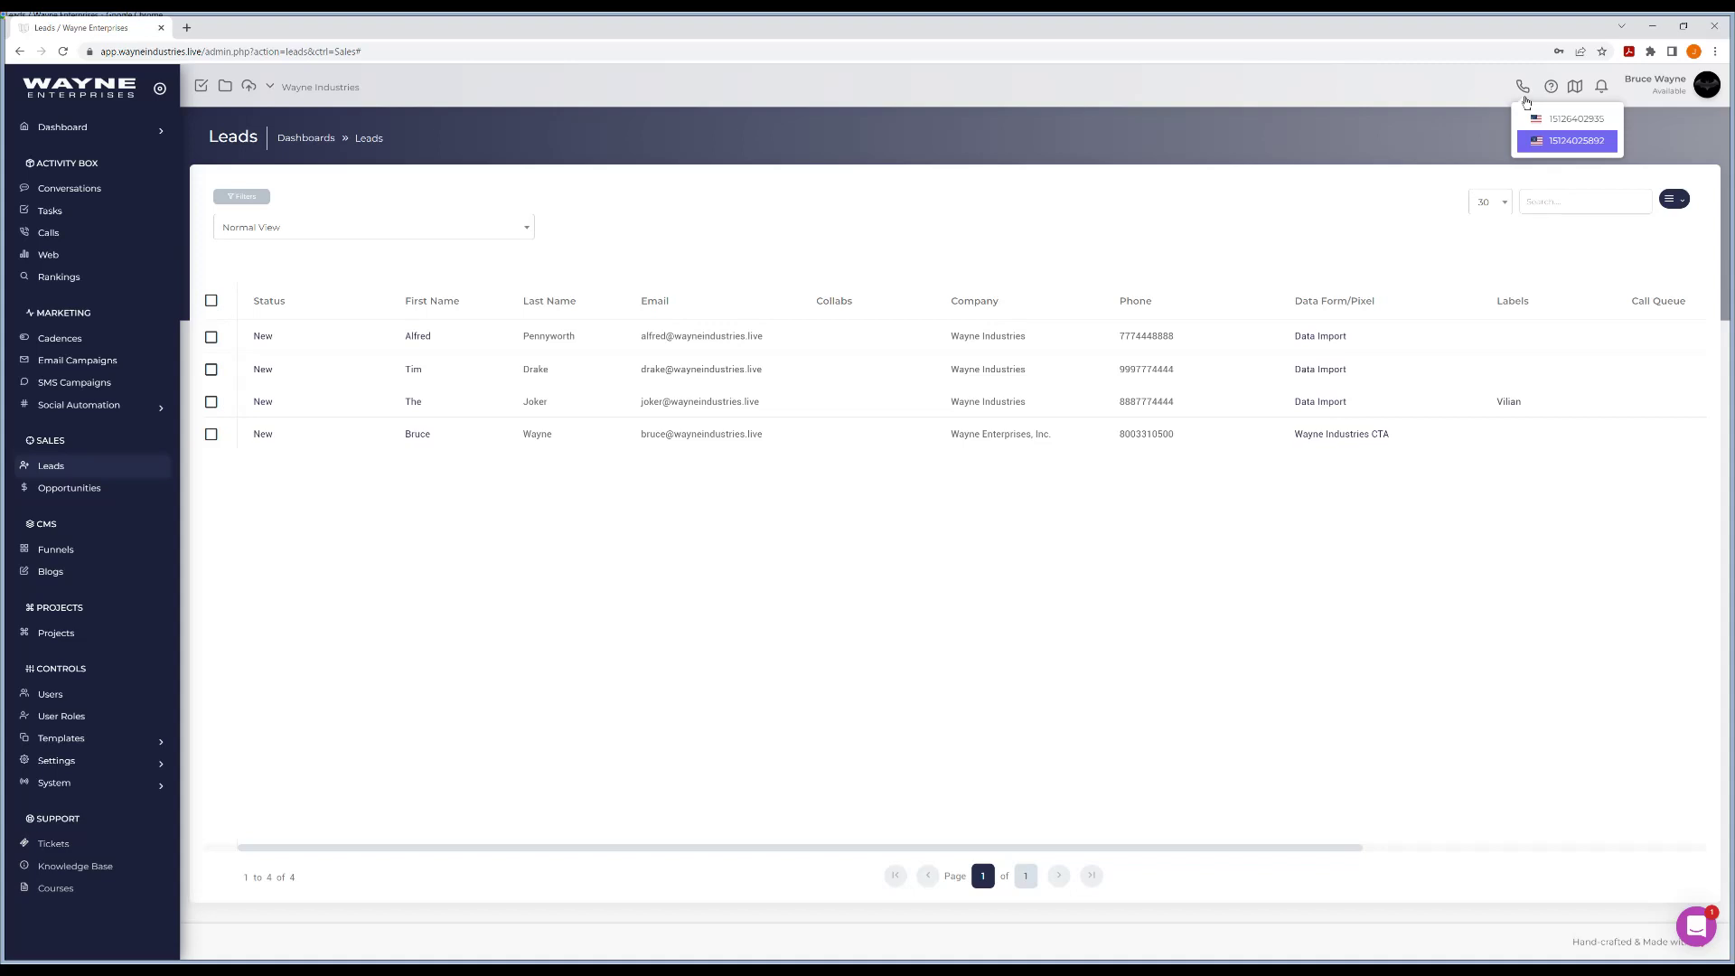
pyautogui.click(1564, 121)
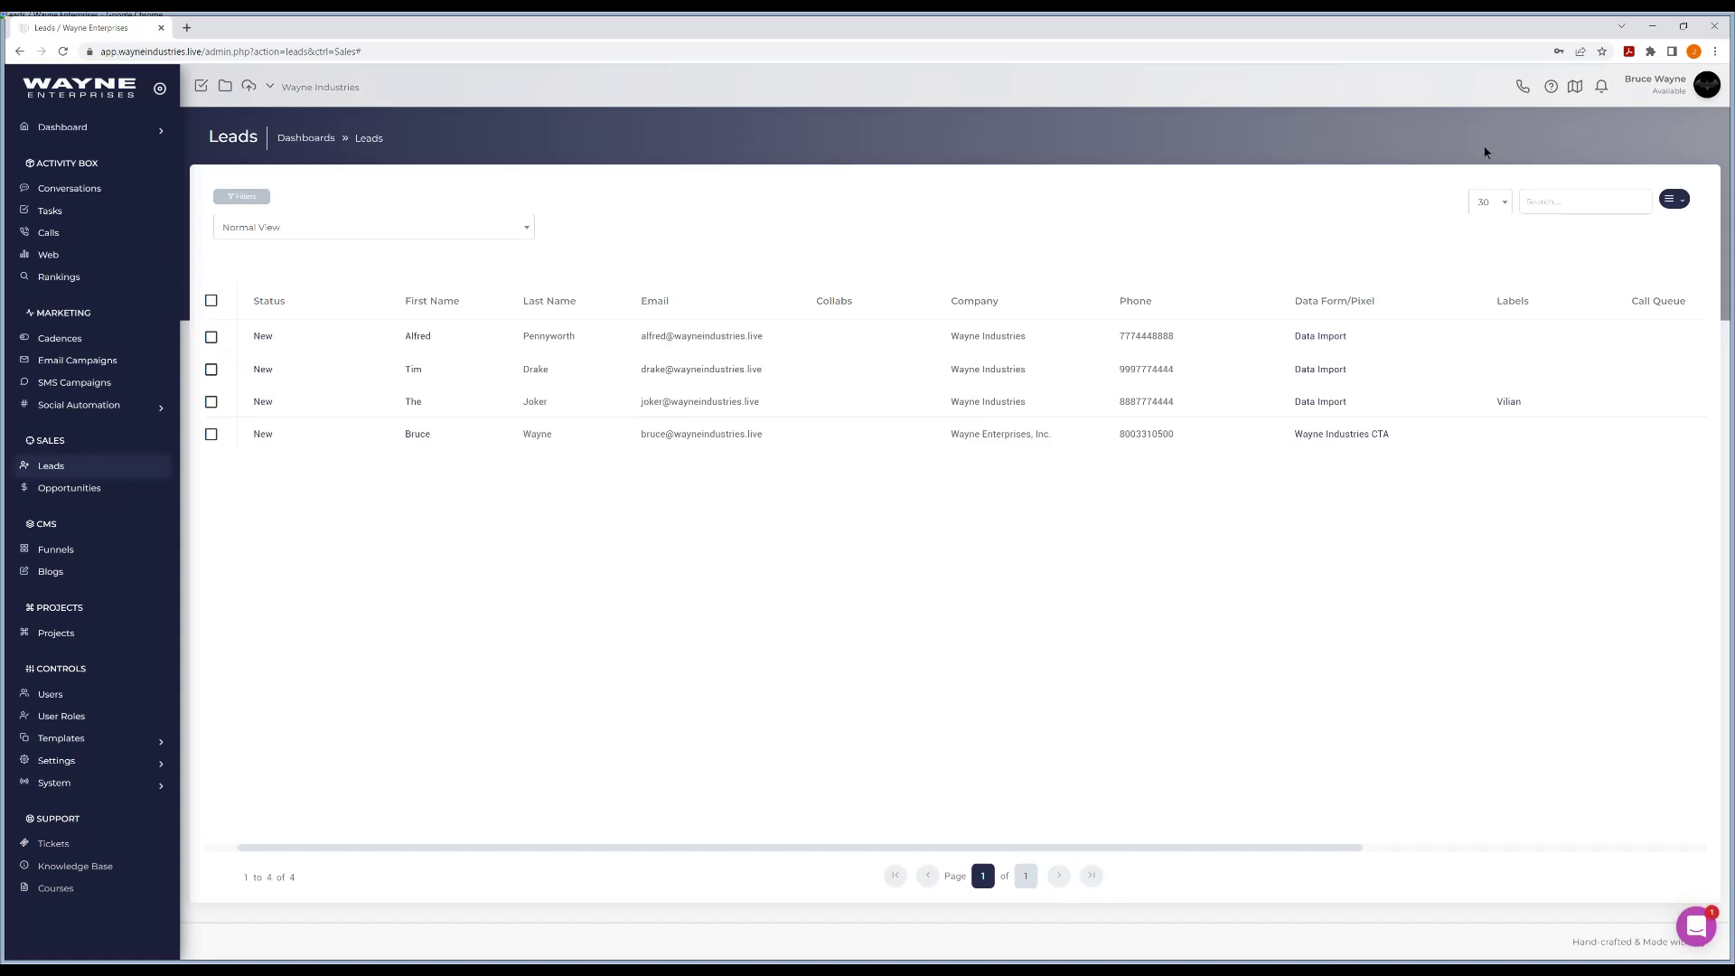
pyautogui.click(1522, 88)
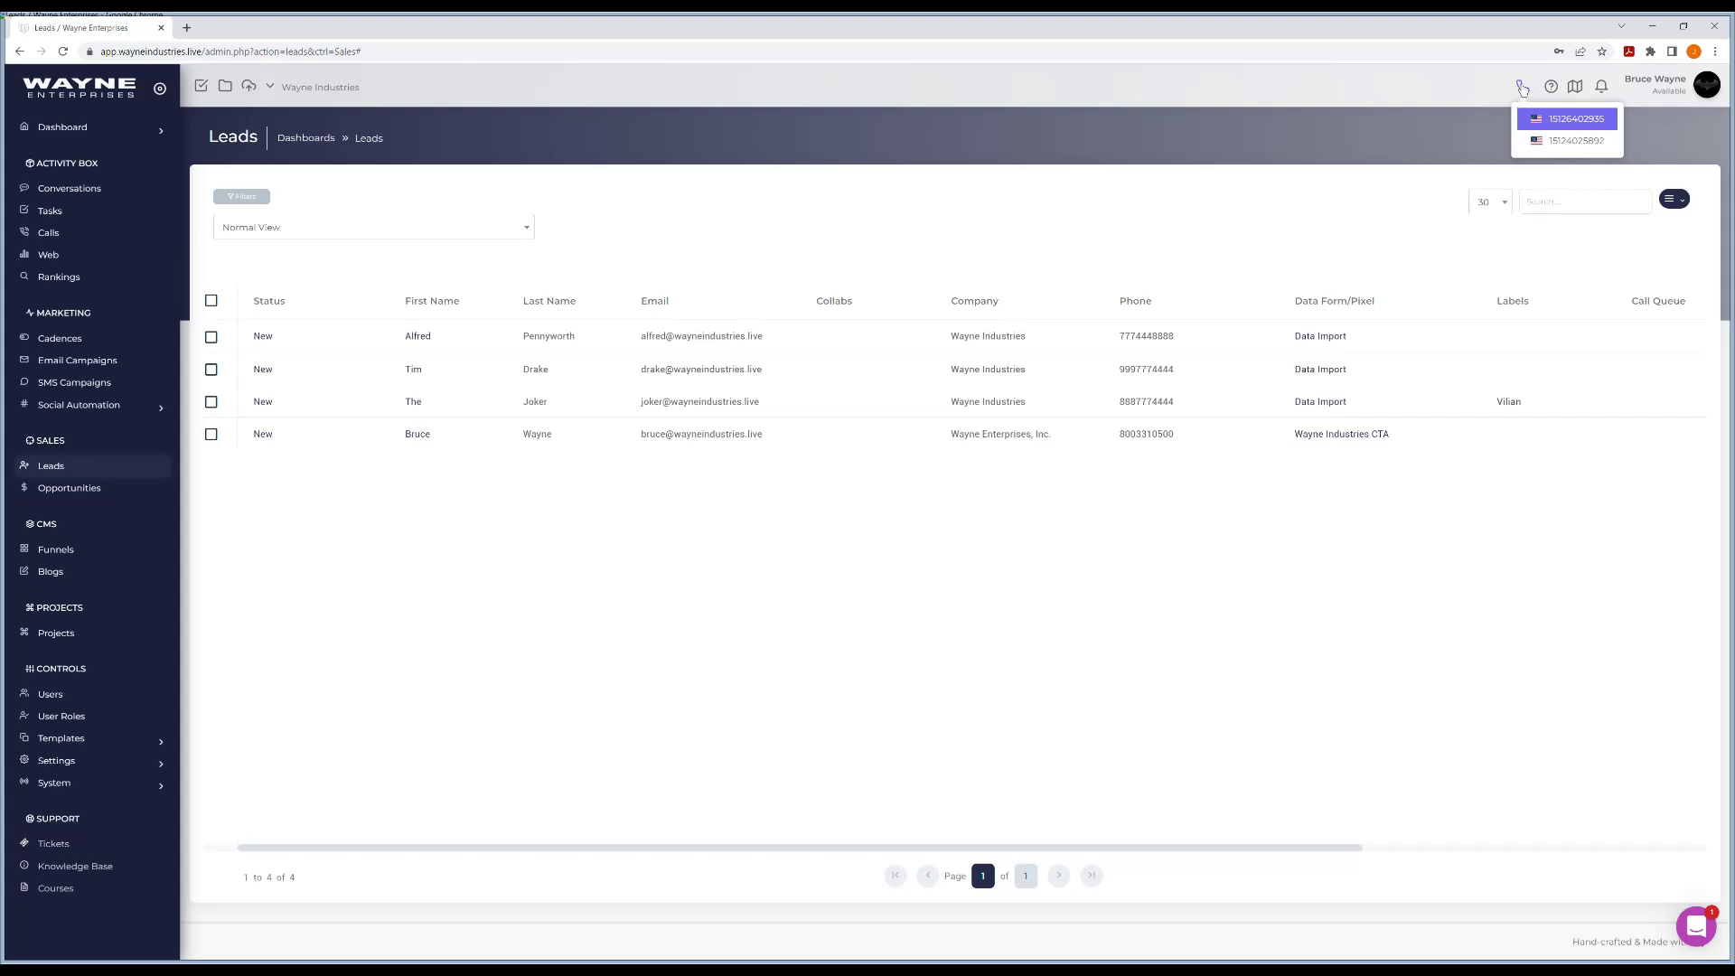
# - Open the dialer keypad and tap in a test phone number
pyautogui.click(1521, 88)
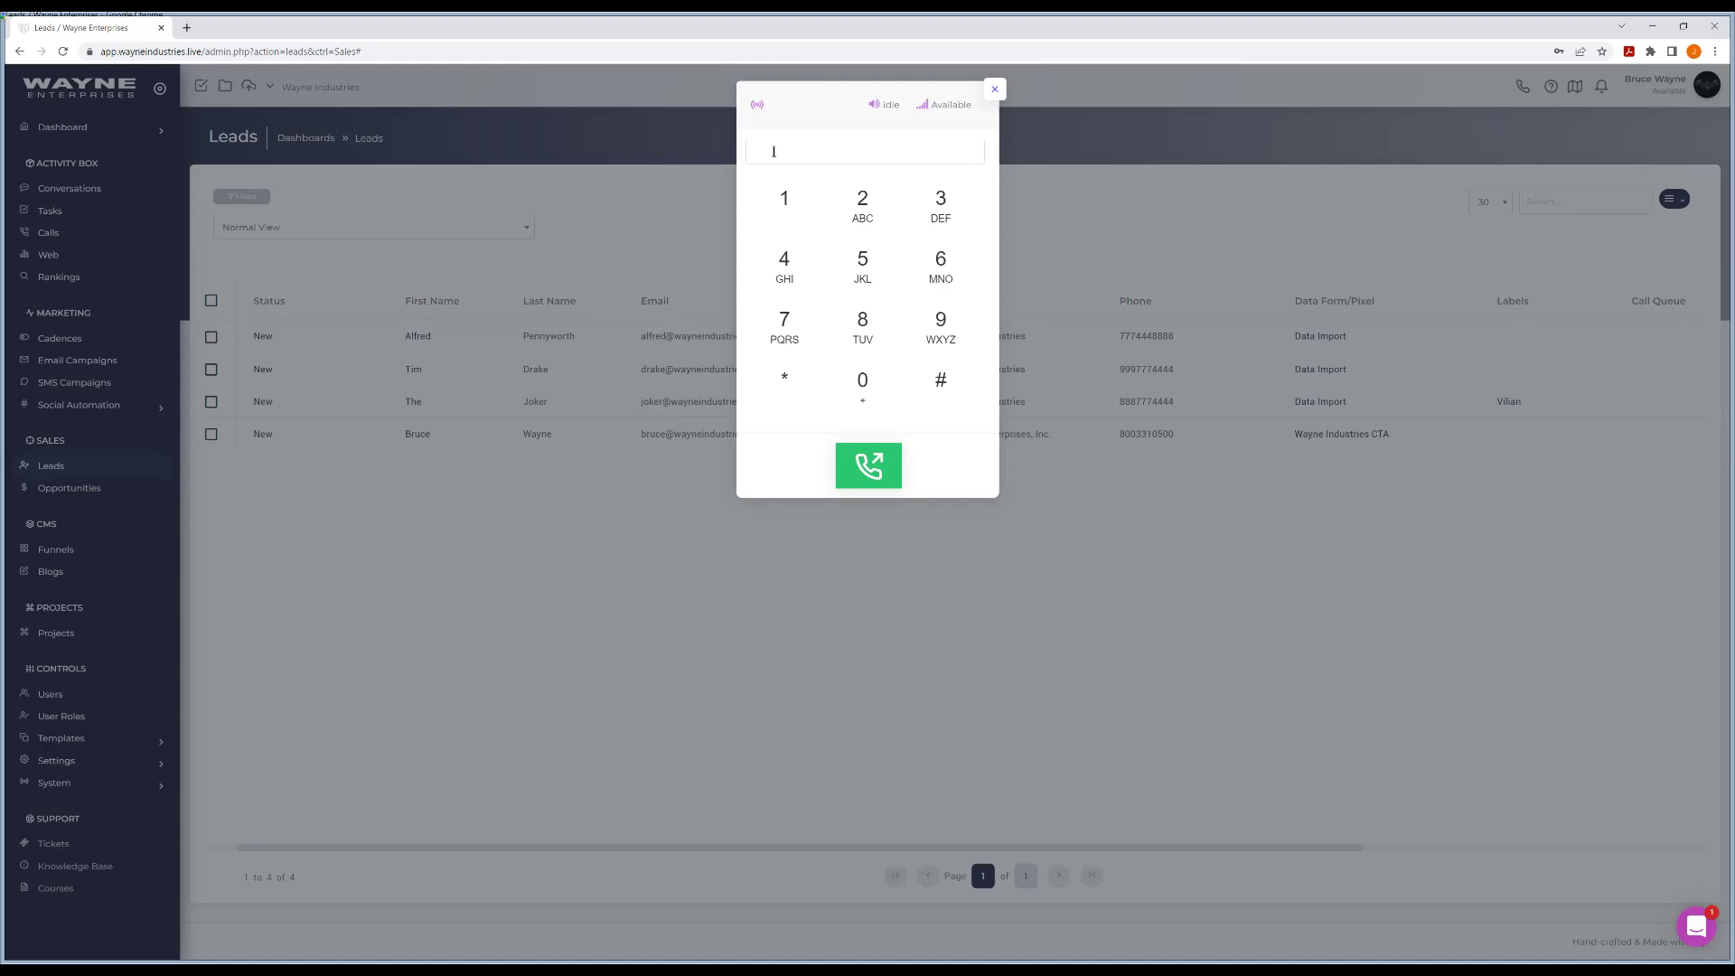
pyautogui.click(785, 217)
pyautogui.click(853, 263)
pyautogui.click(786, 208)
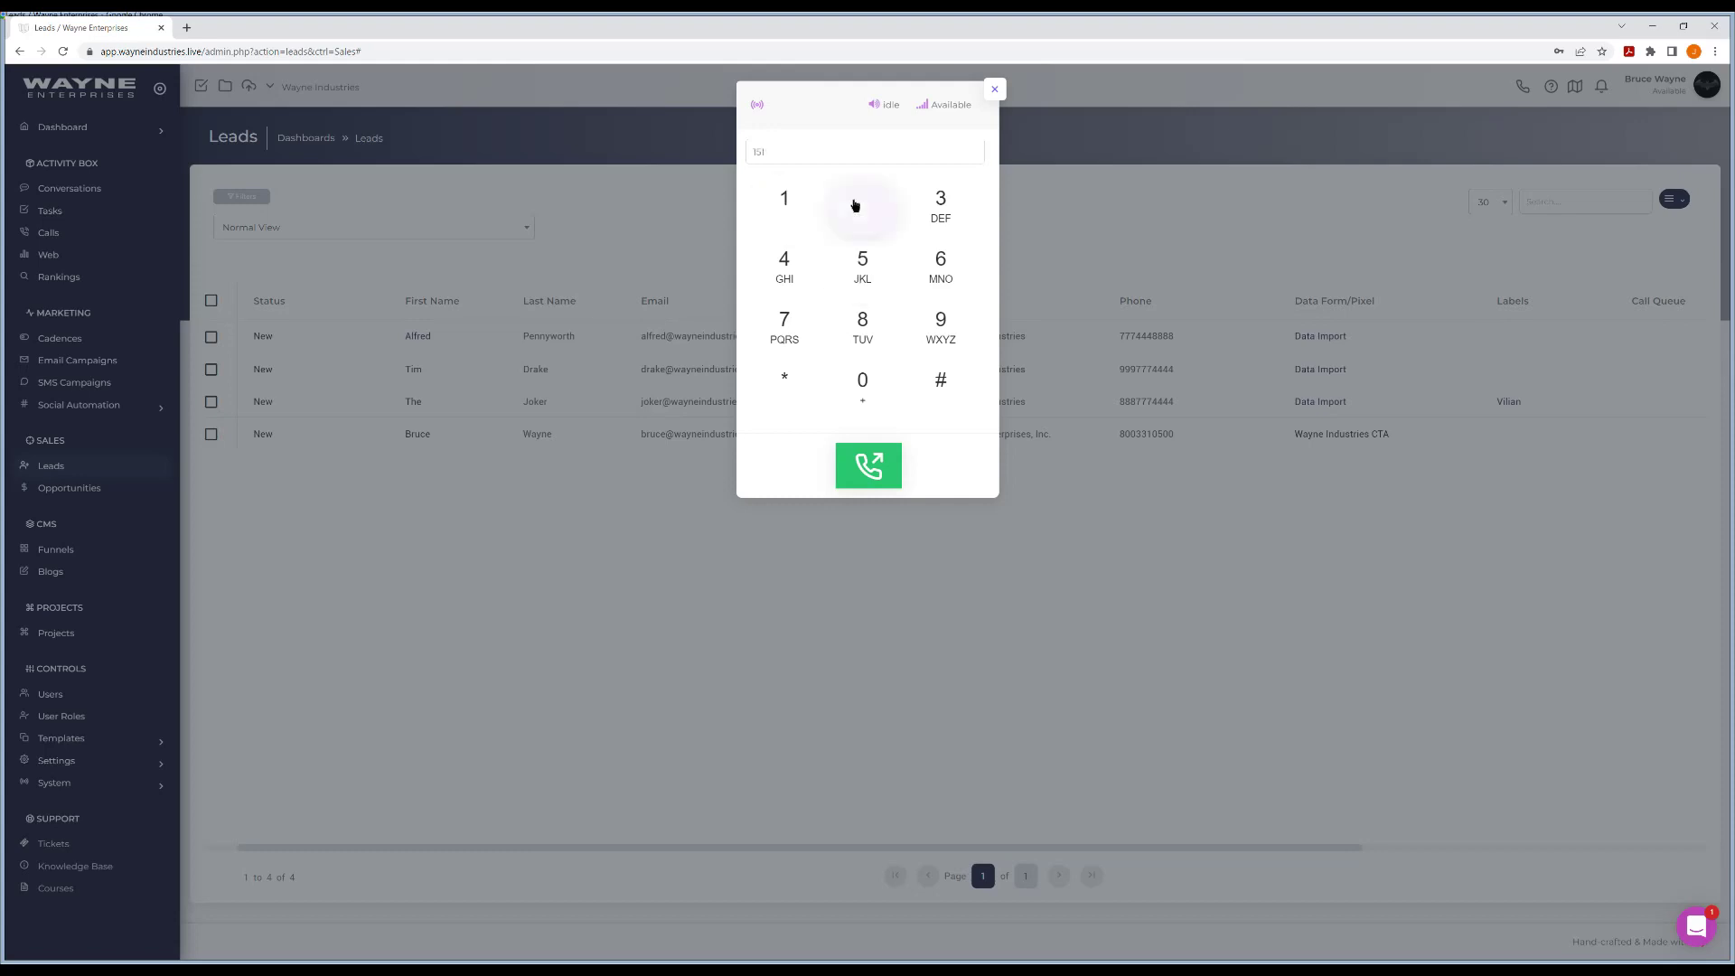
pyautogui.click(856, 201)
pyautogui.doubleClick(858, 262)
pyautogui.click(801, 258)
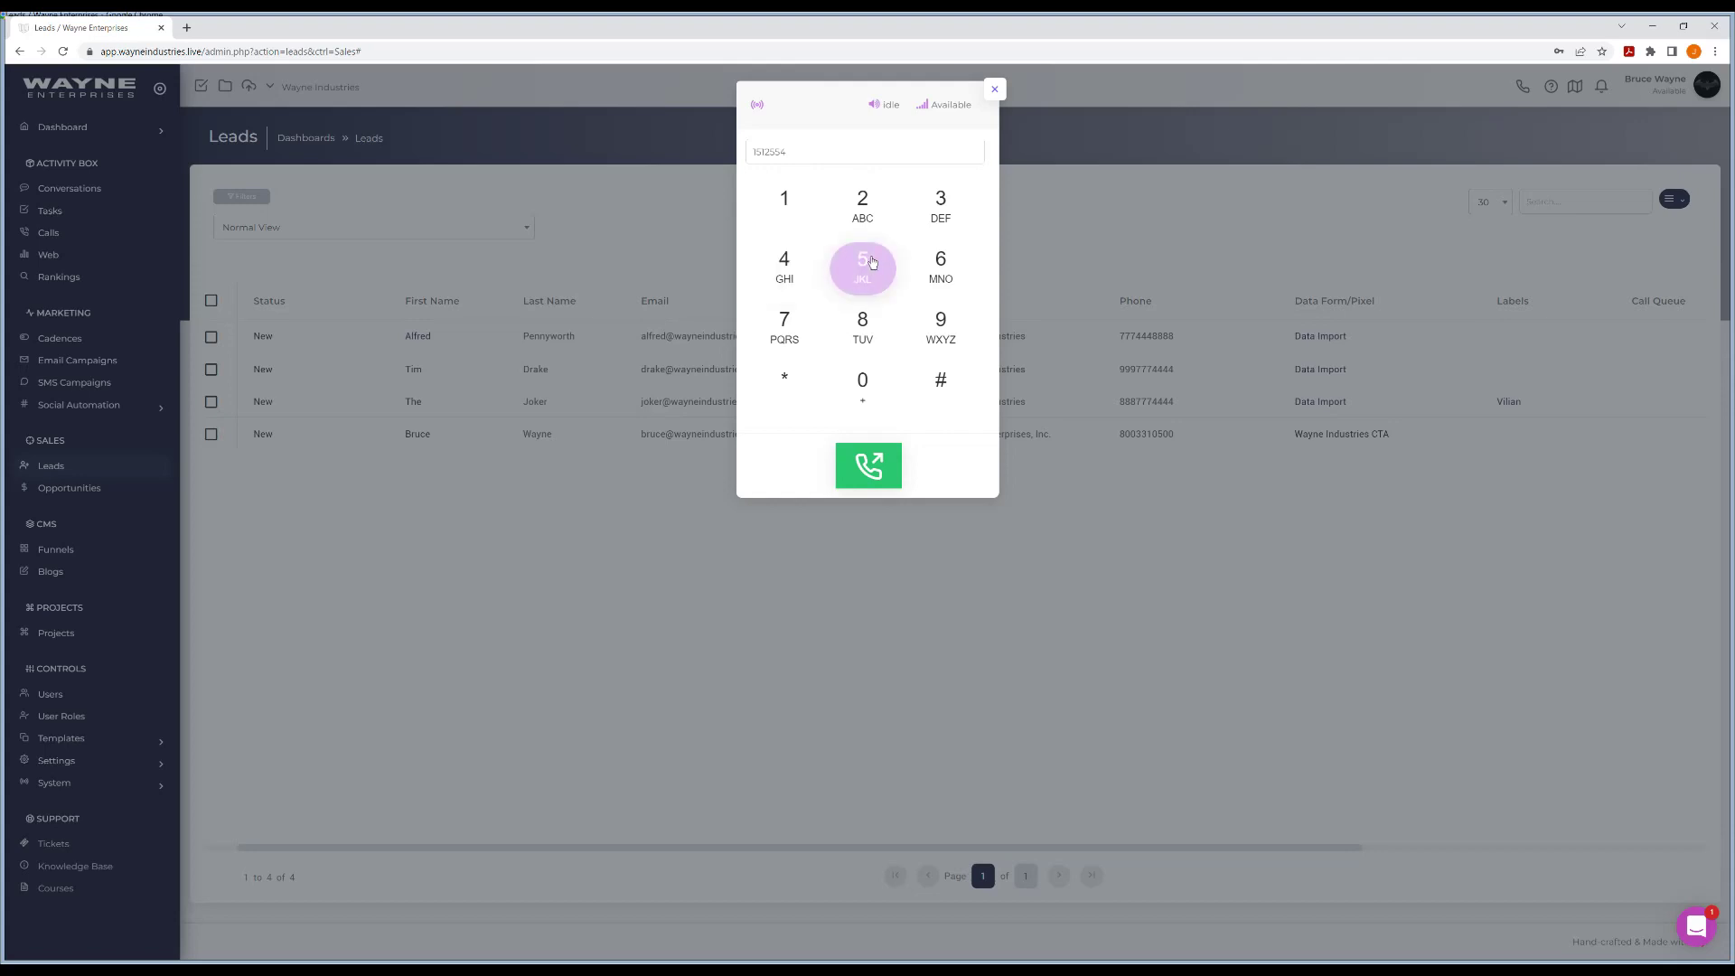
pyautogui.click(928, 217)
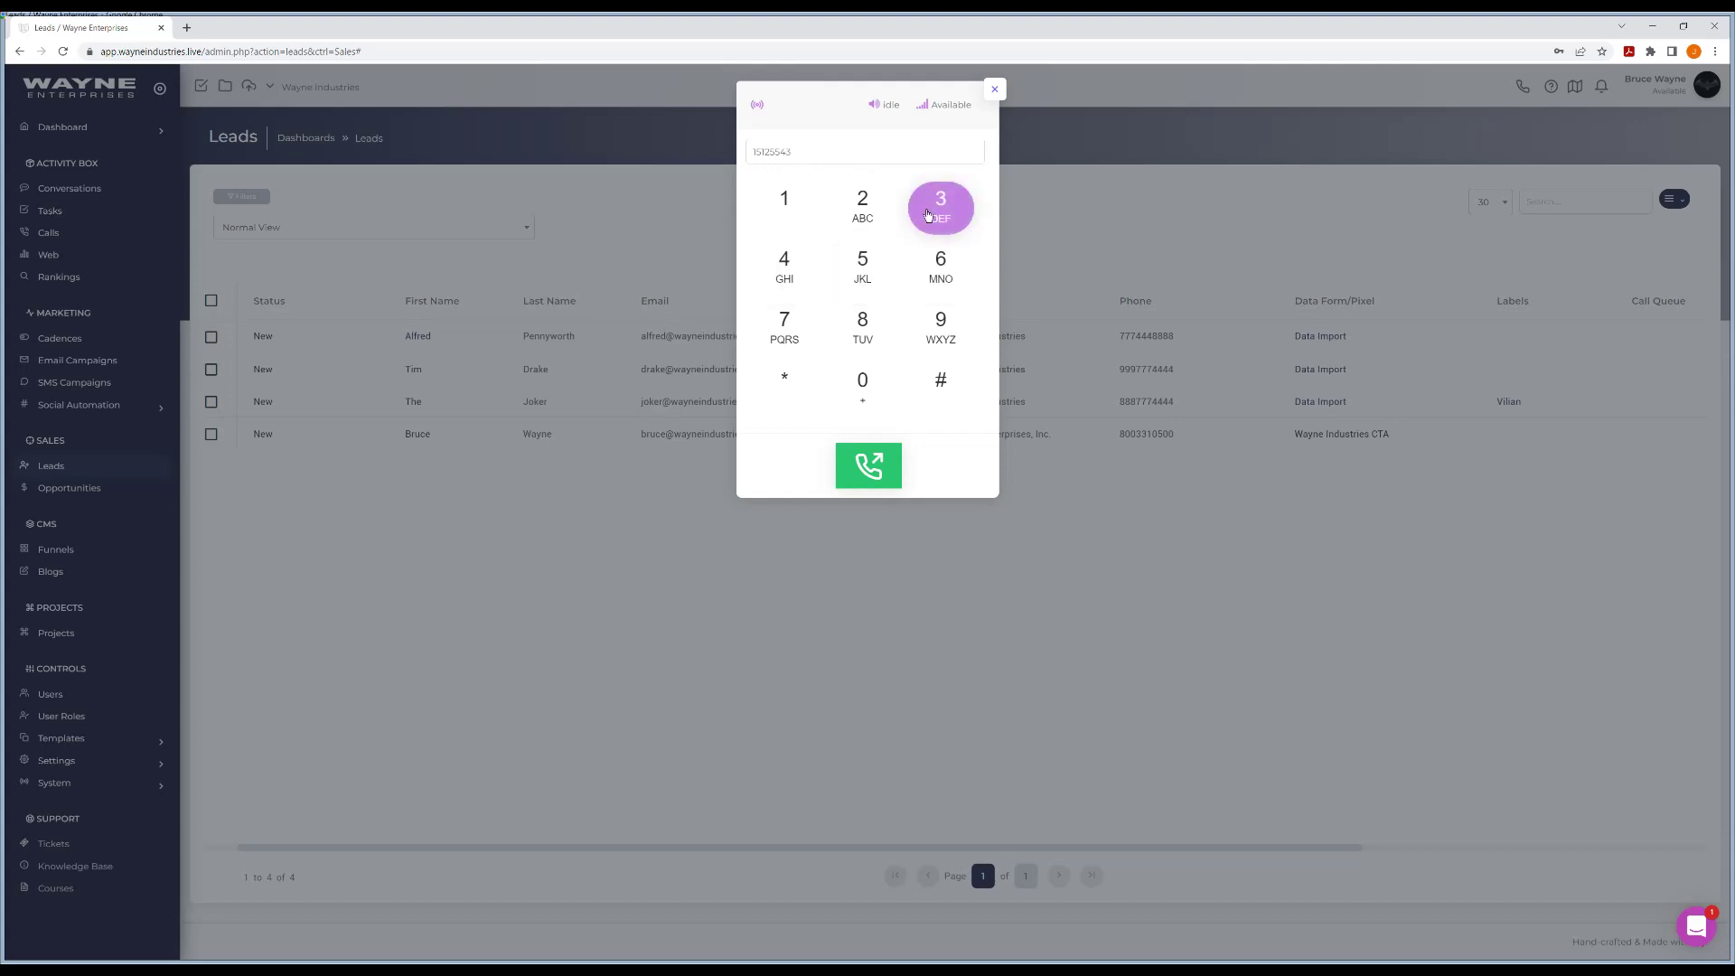
pyautogui.click(865, 222)
pyautogui.click(864, 269)
pyautogui.click(854, 323)
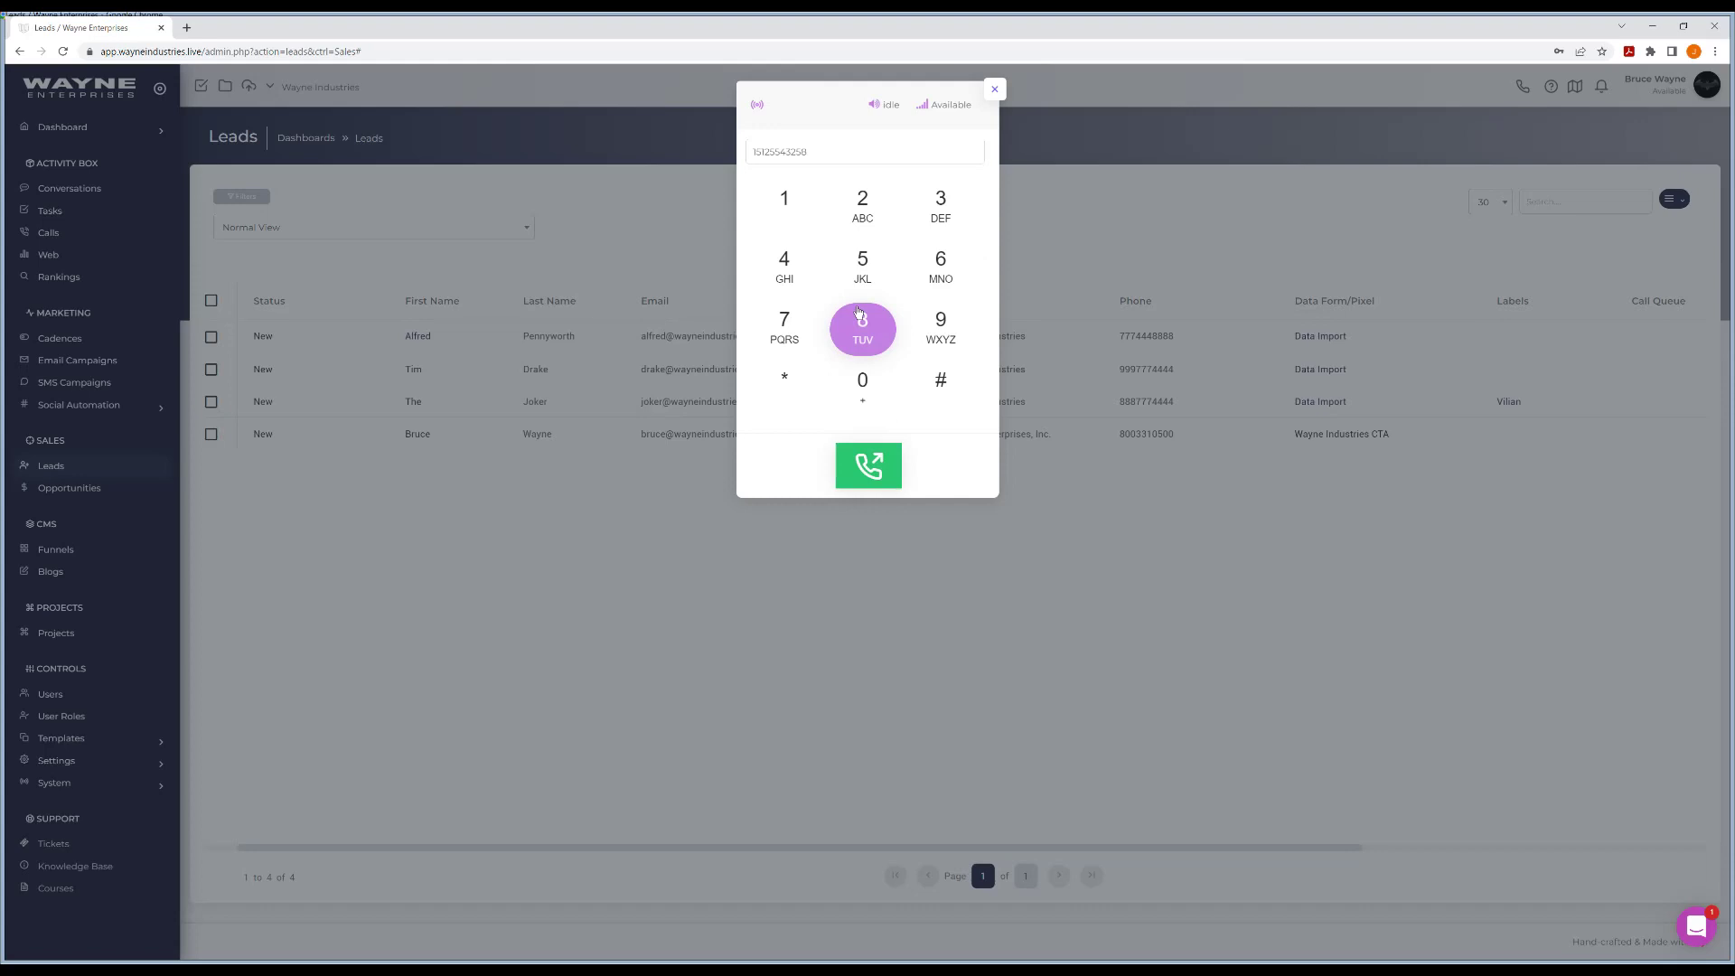
# - Select the dialed test number and delete it from the number field
pyautogui.doubleClick(839, 153)
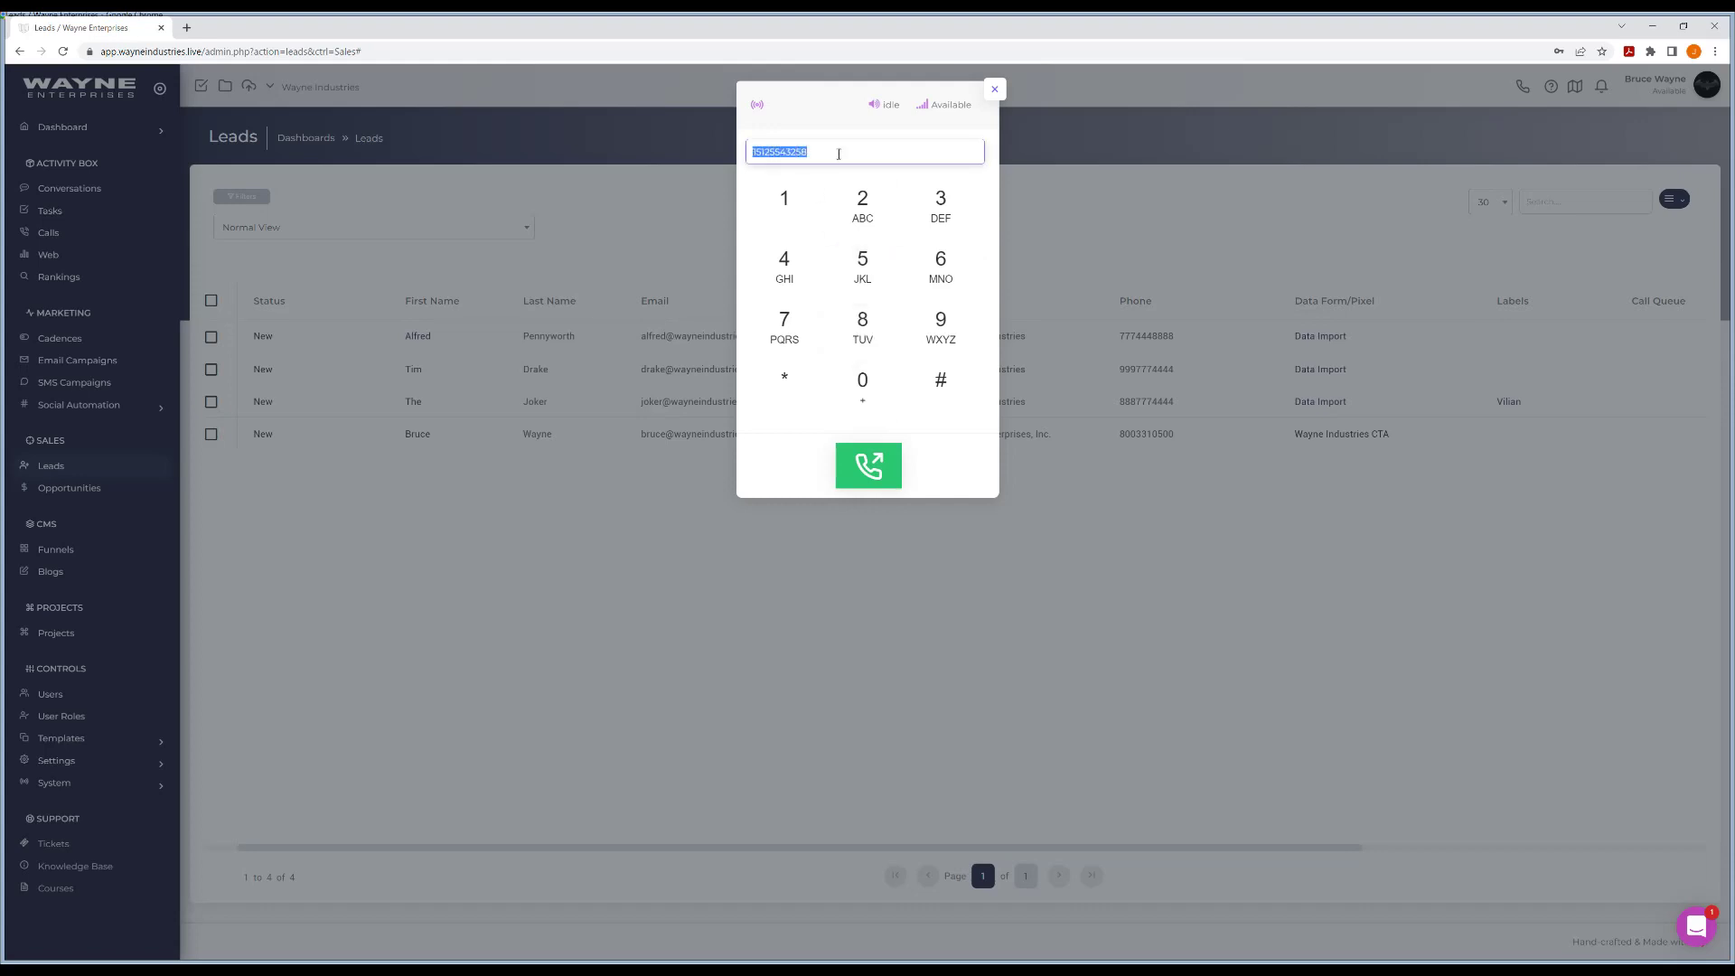
pyautogui.press('BackSpace')
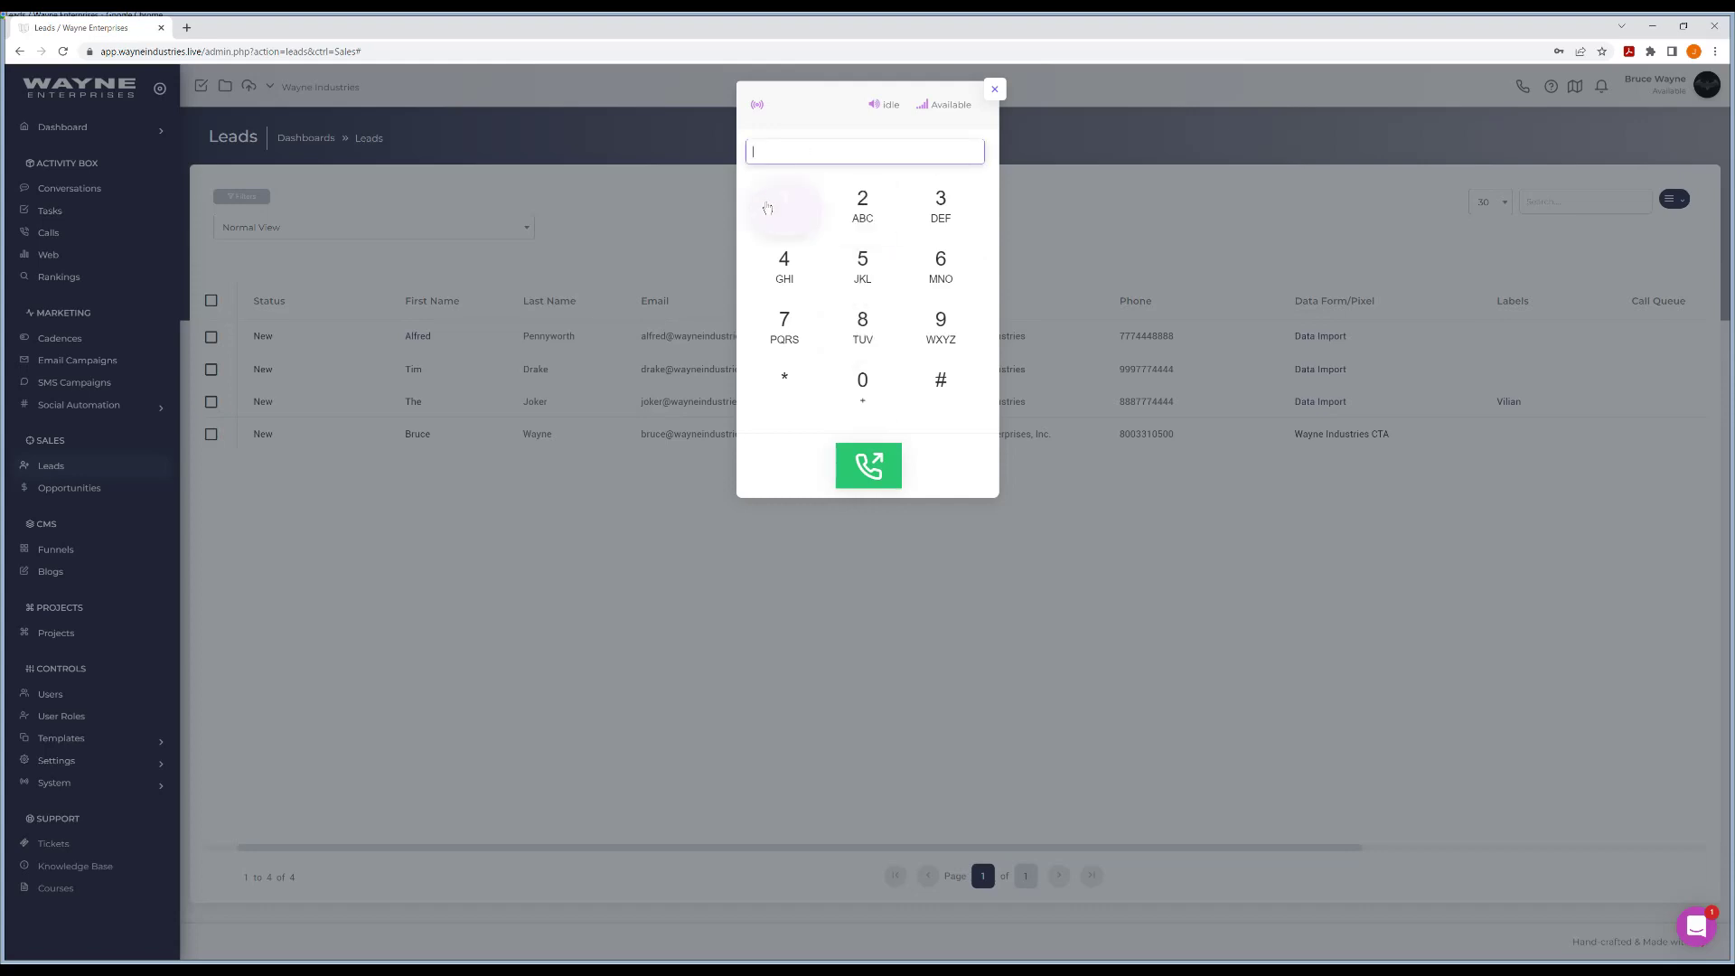
pyautogui.click(797, 107)
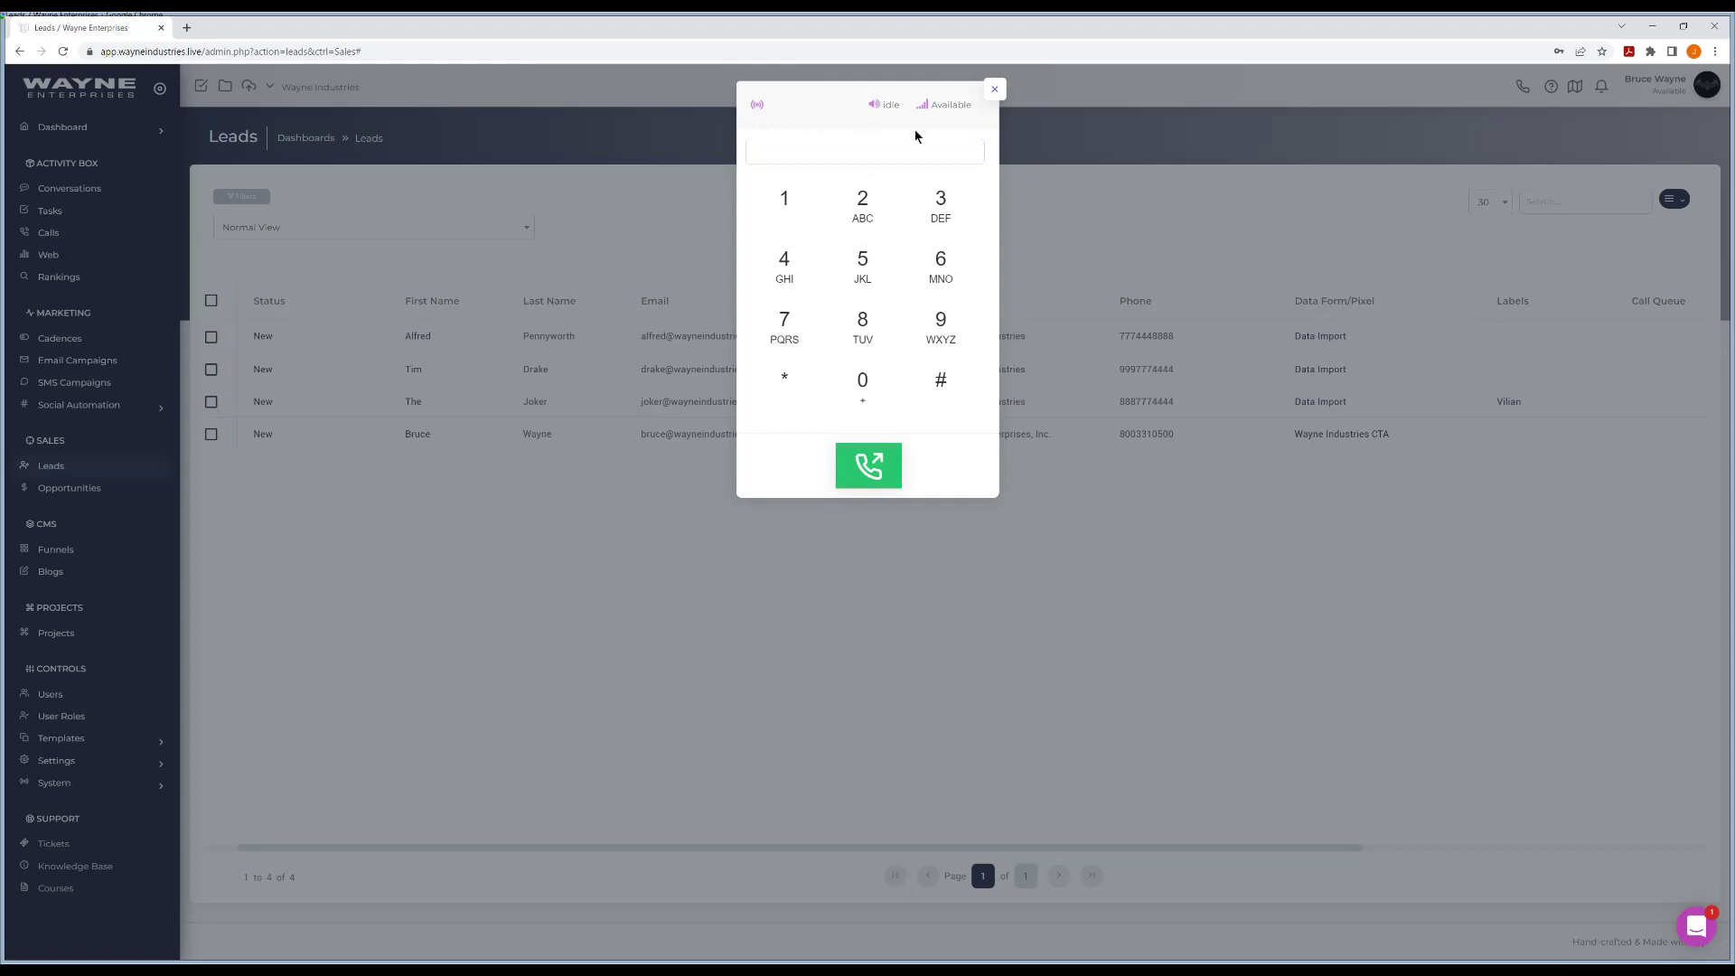
pyautogui.click(759, 109)
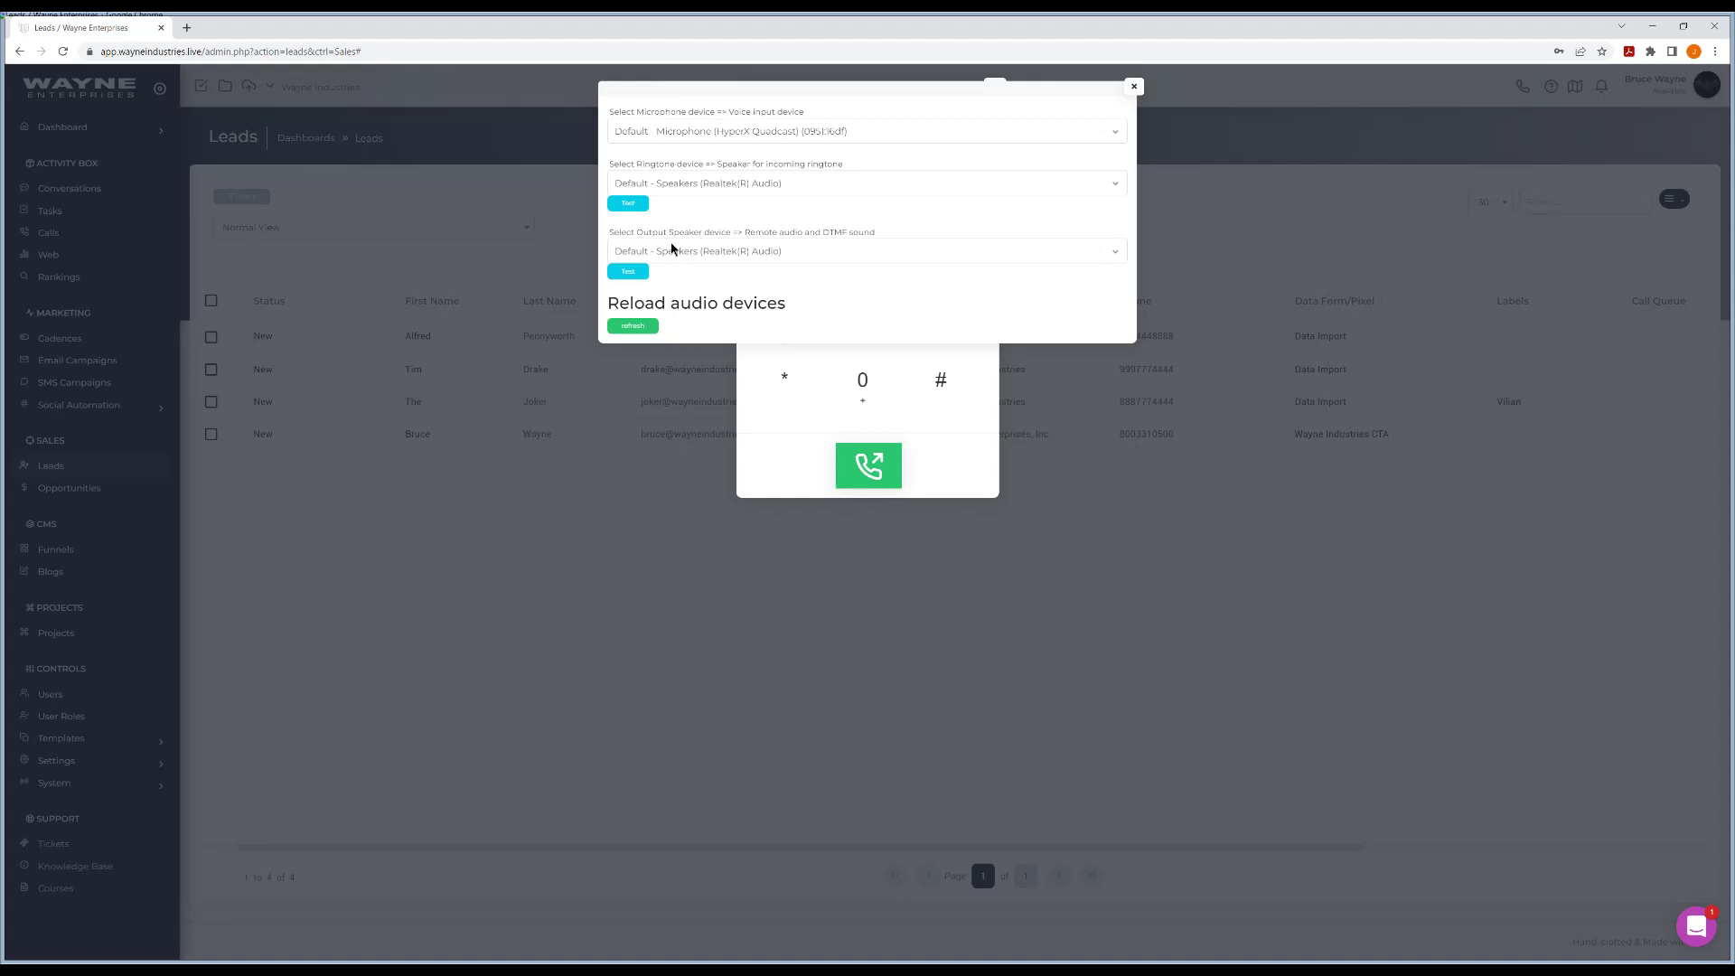
pyautogui.click(1134, 87)
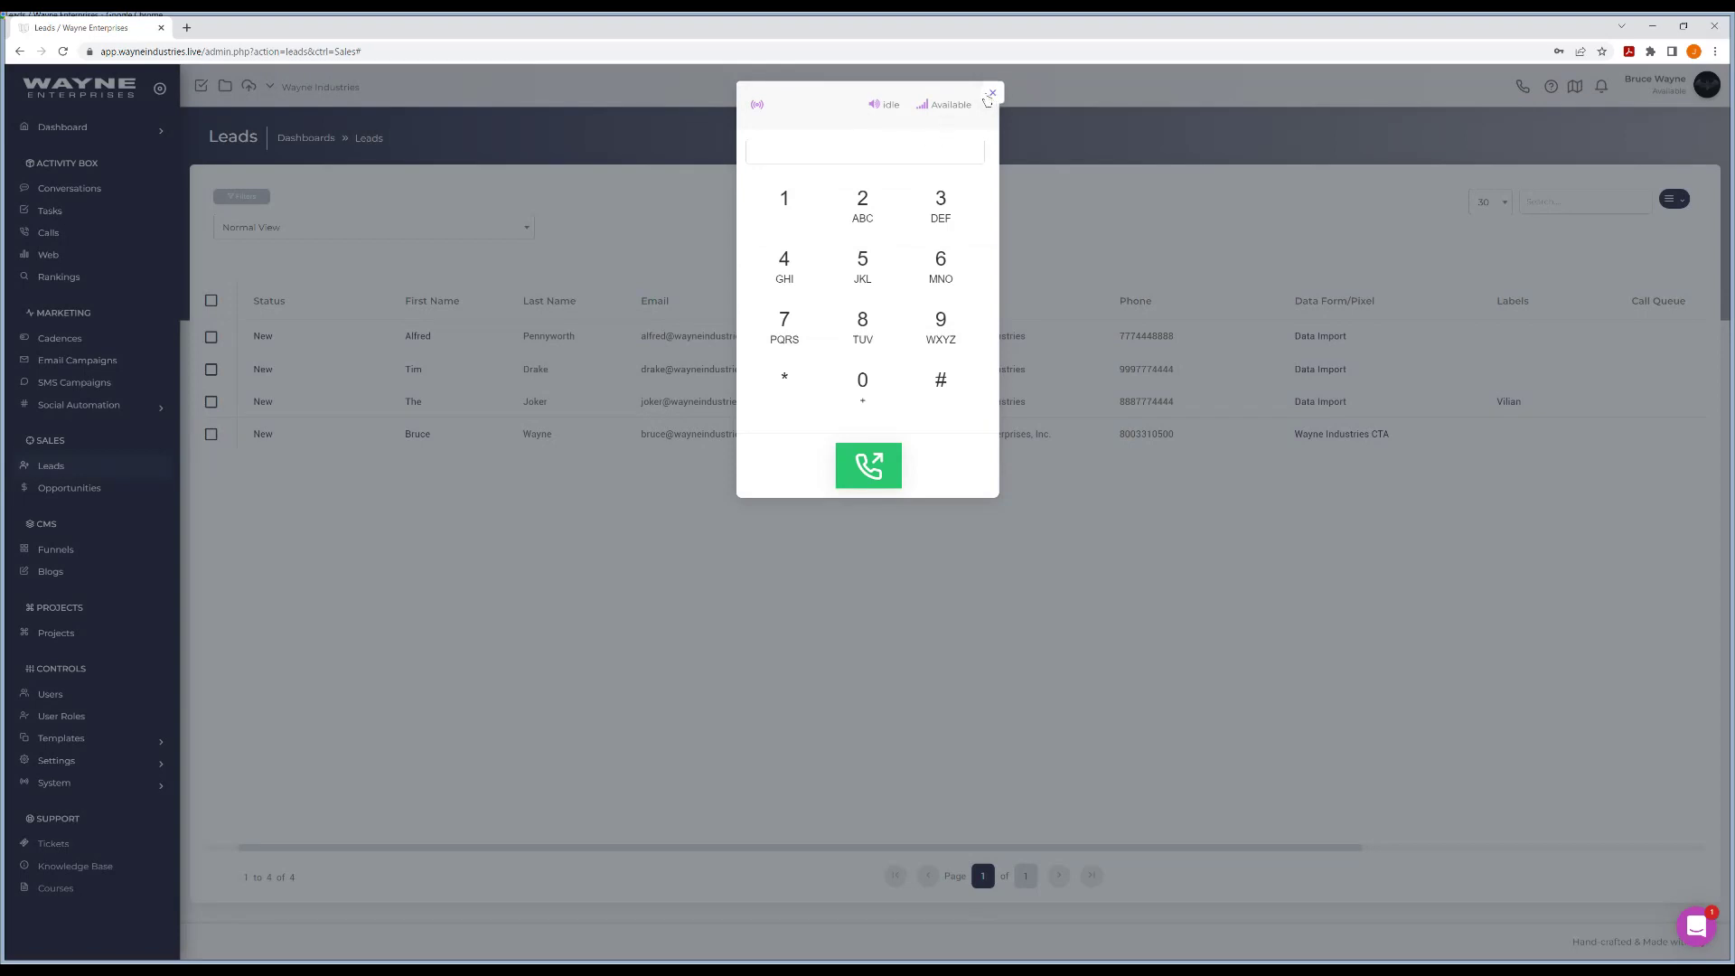
# - Enter the phone number on the keypad and place the outgoing call
pyautogui.write('151')
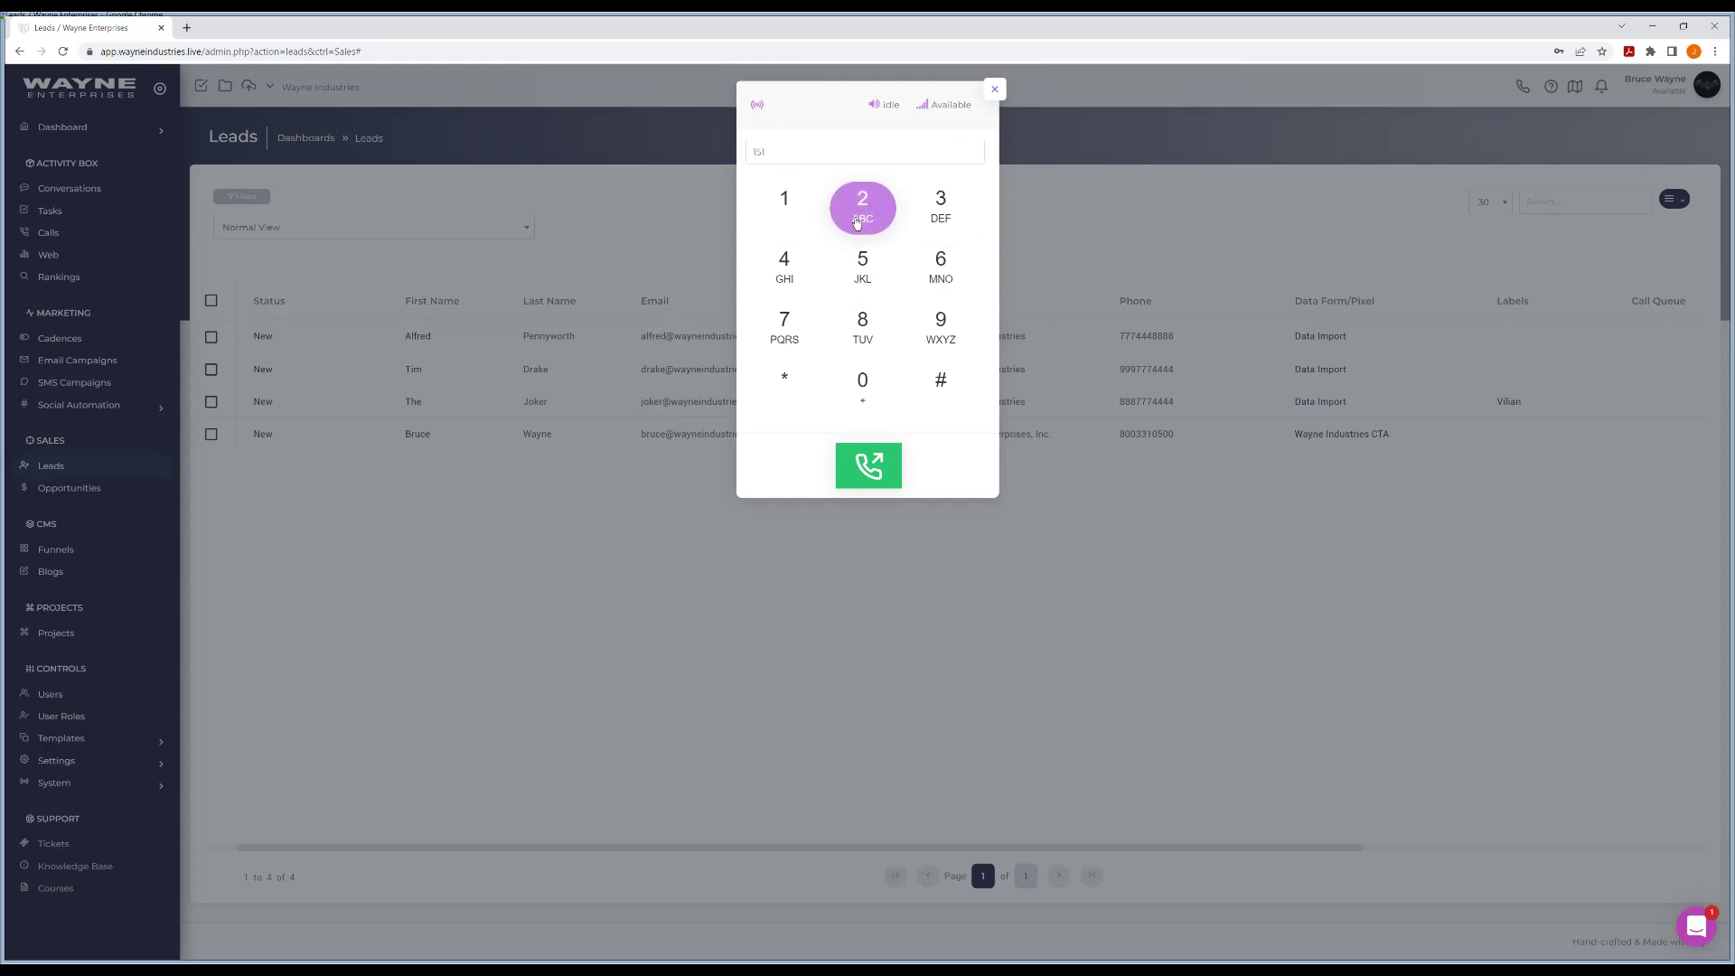
pyautogui.click(856, 206)
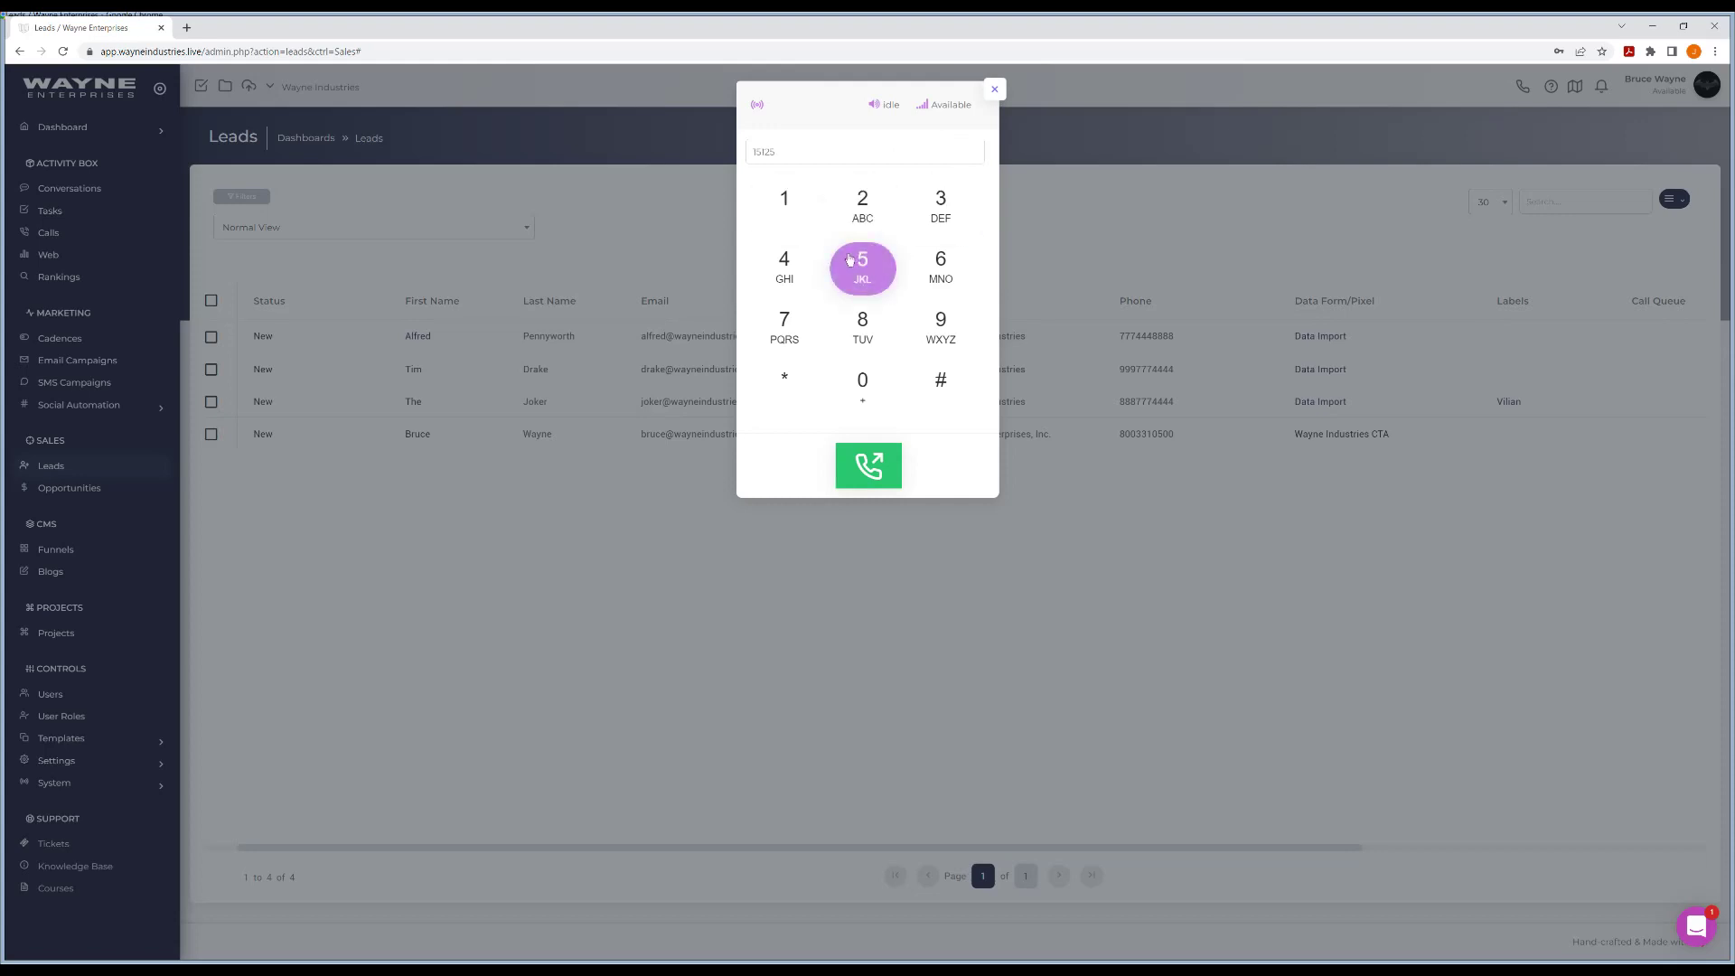
pyautogui.doubleClick(860, 262)
pyautogui.write('47626')
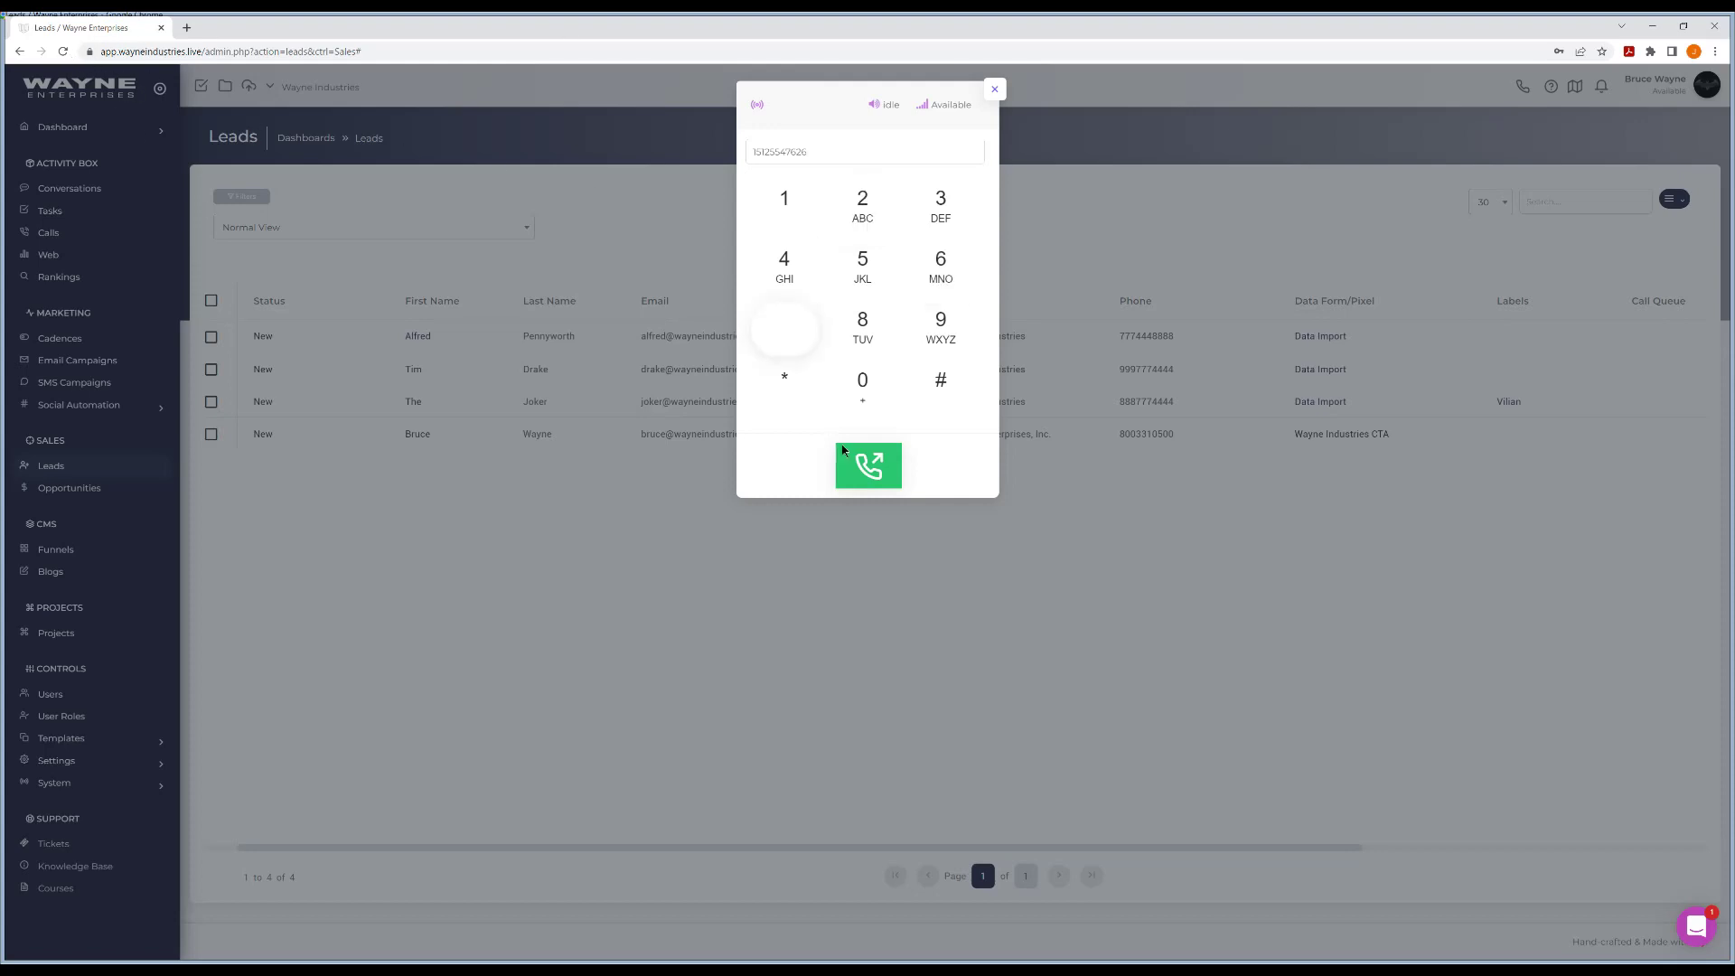
pyautogui.click(871, 464)
pyautogui.click(930, 398)
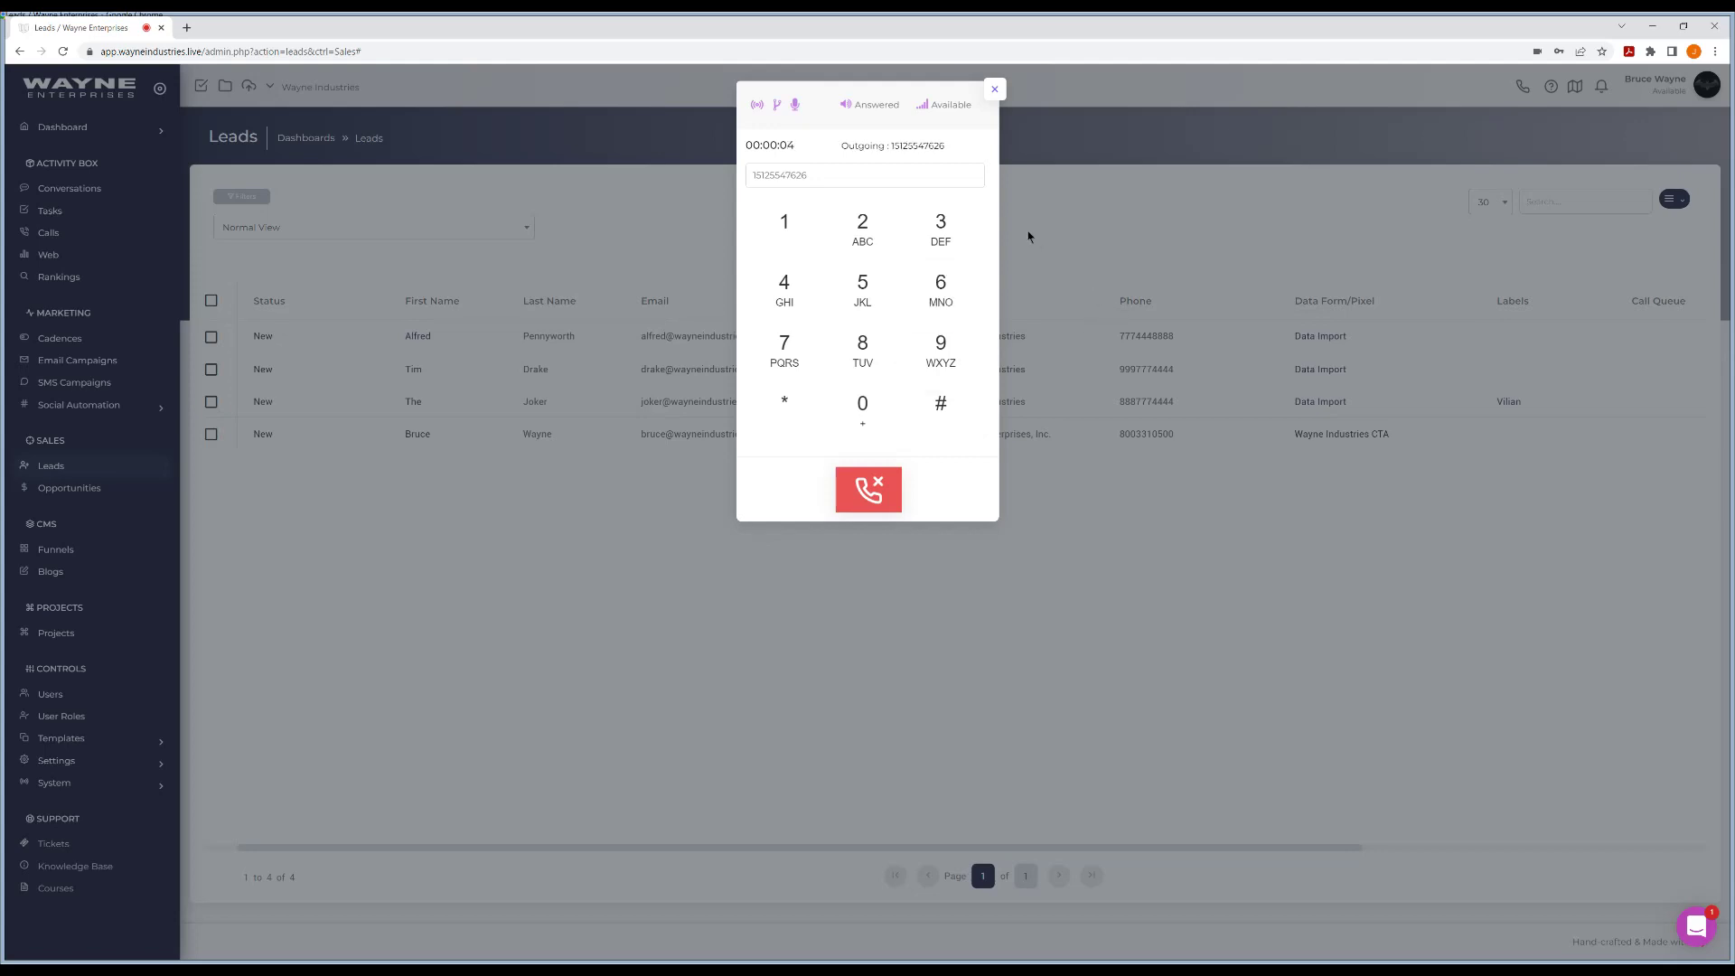
# - During the call, try the transfer panel and send keypad tones, then hang up
pyautogui.click(775, 108)
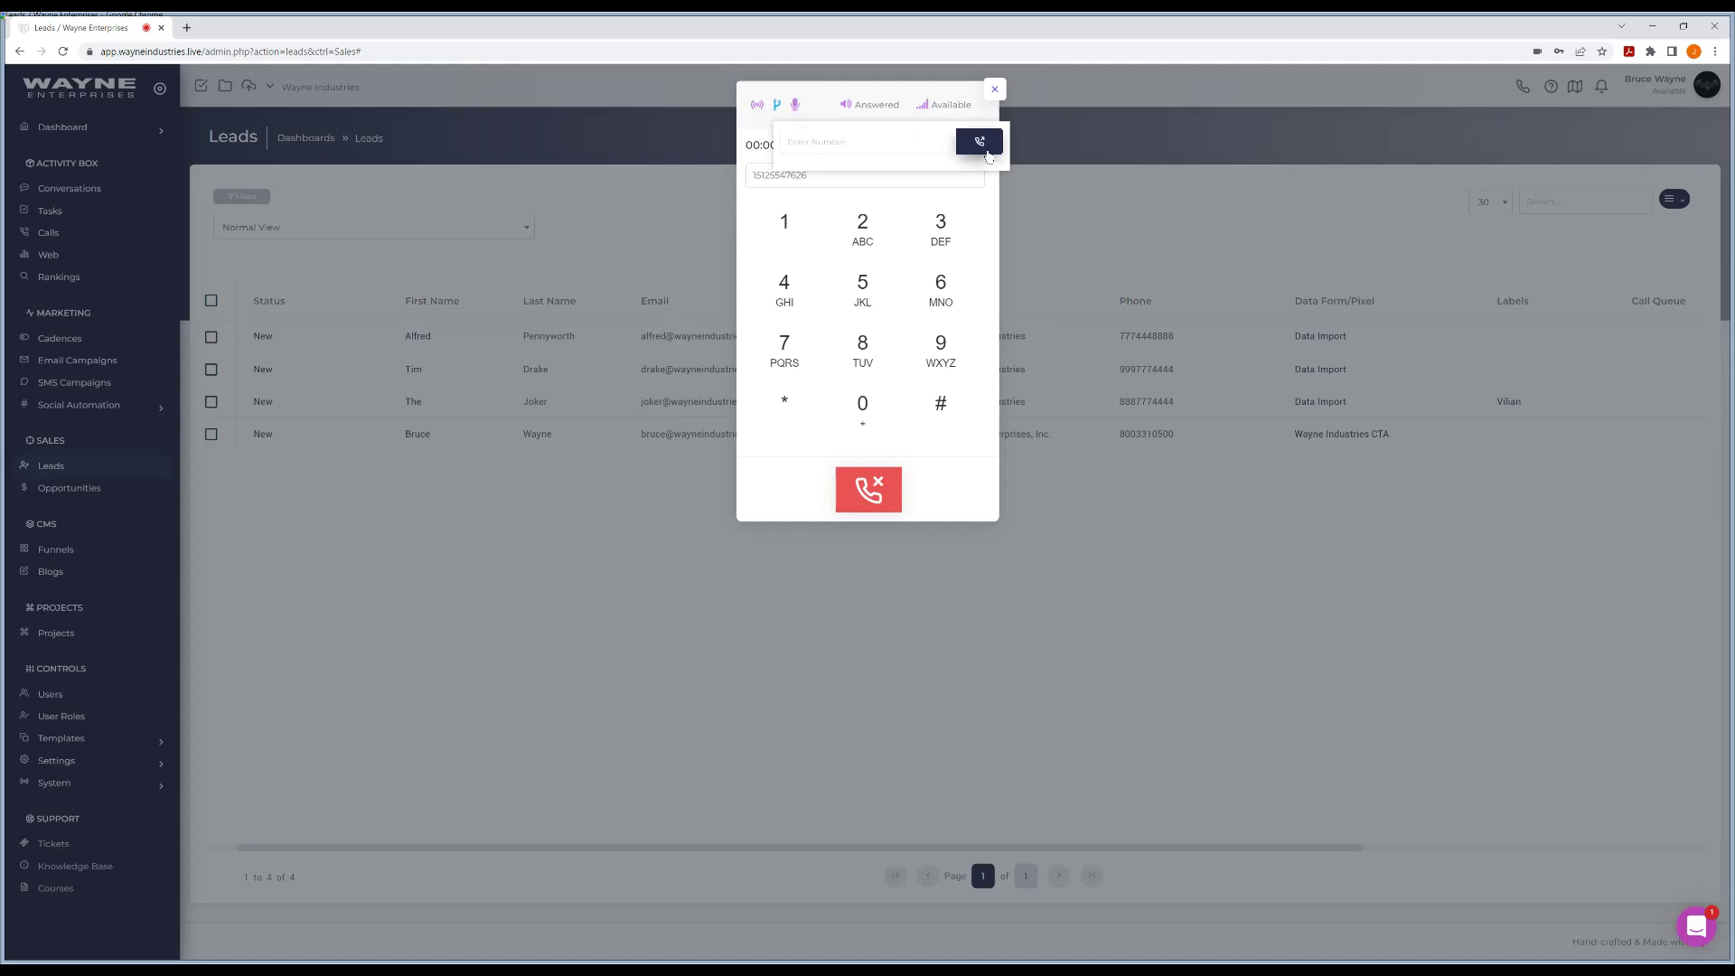
pyautogui.click(777, 106)
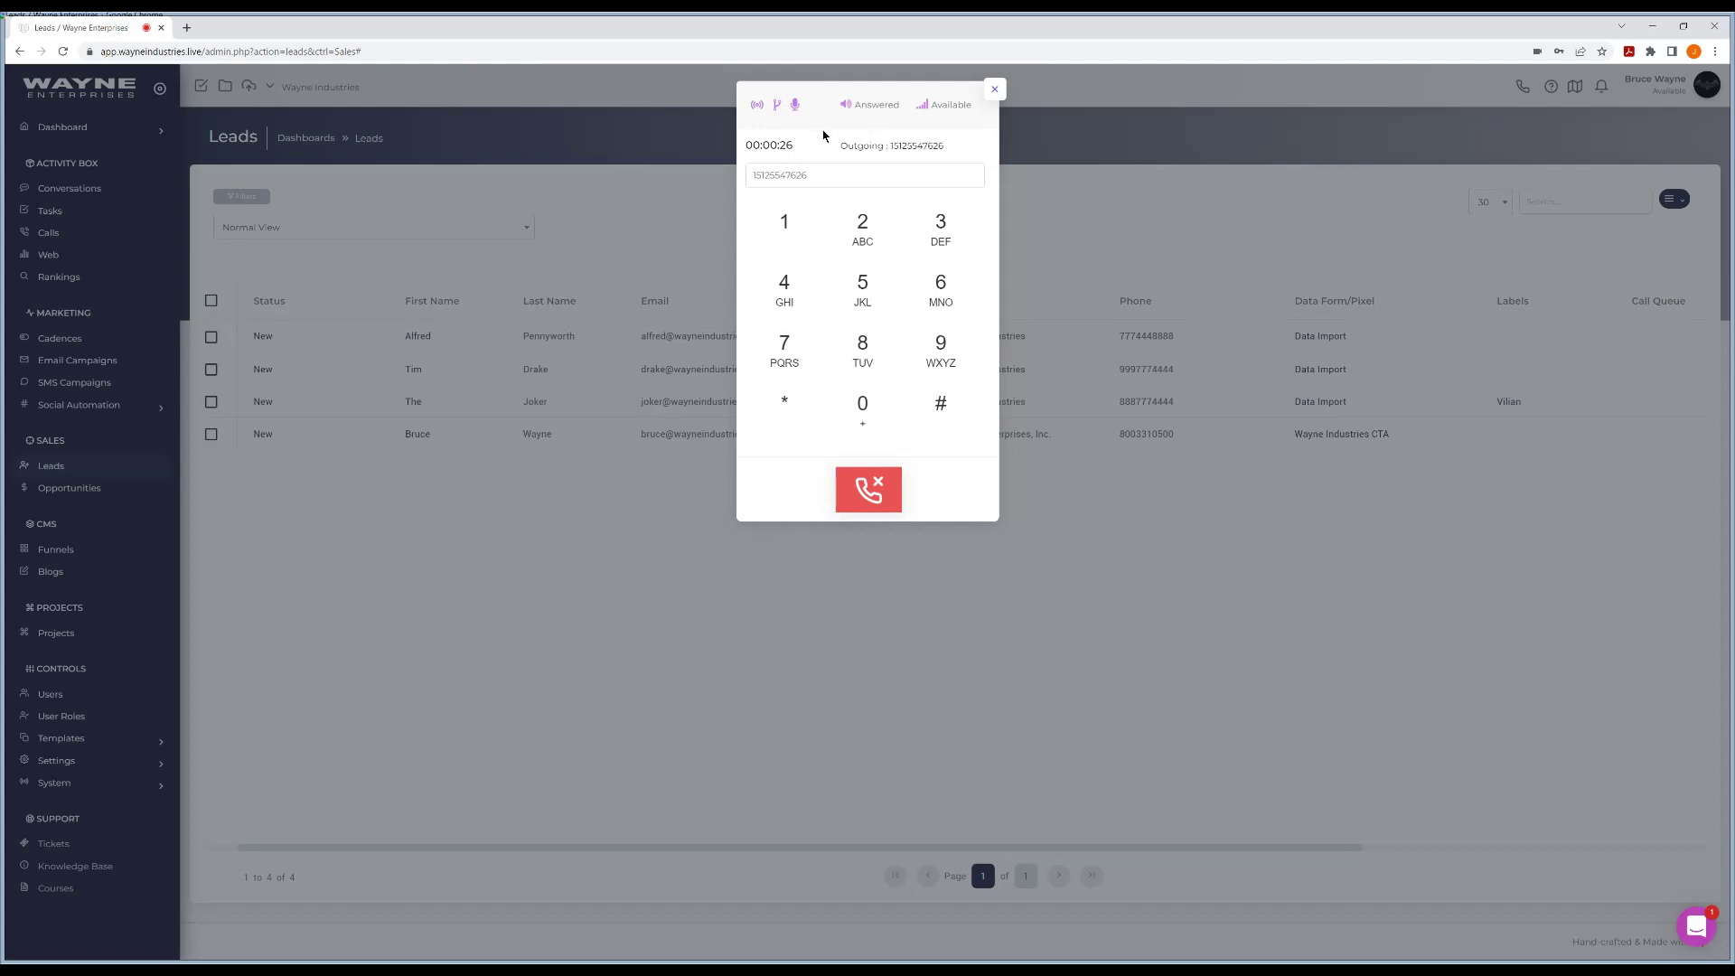
pyautogui.click(831, 231)
pyautogui.click(941, 289)
pyautogui.click(940, 228)
pyautogui.press('6')
pyautogui.press('5')
pyautogui.press('2')
pyautogui.click(884, 486)
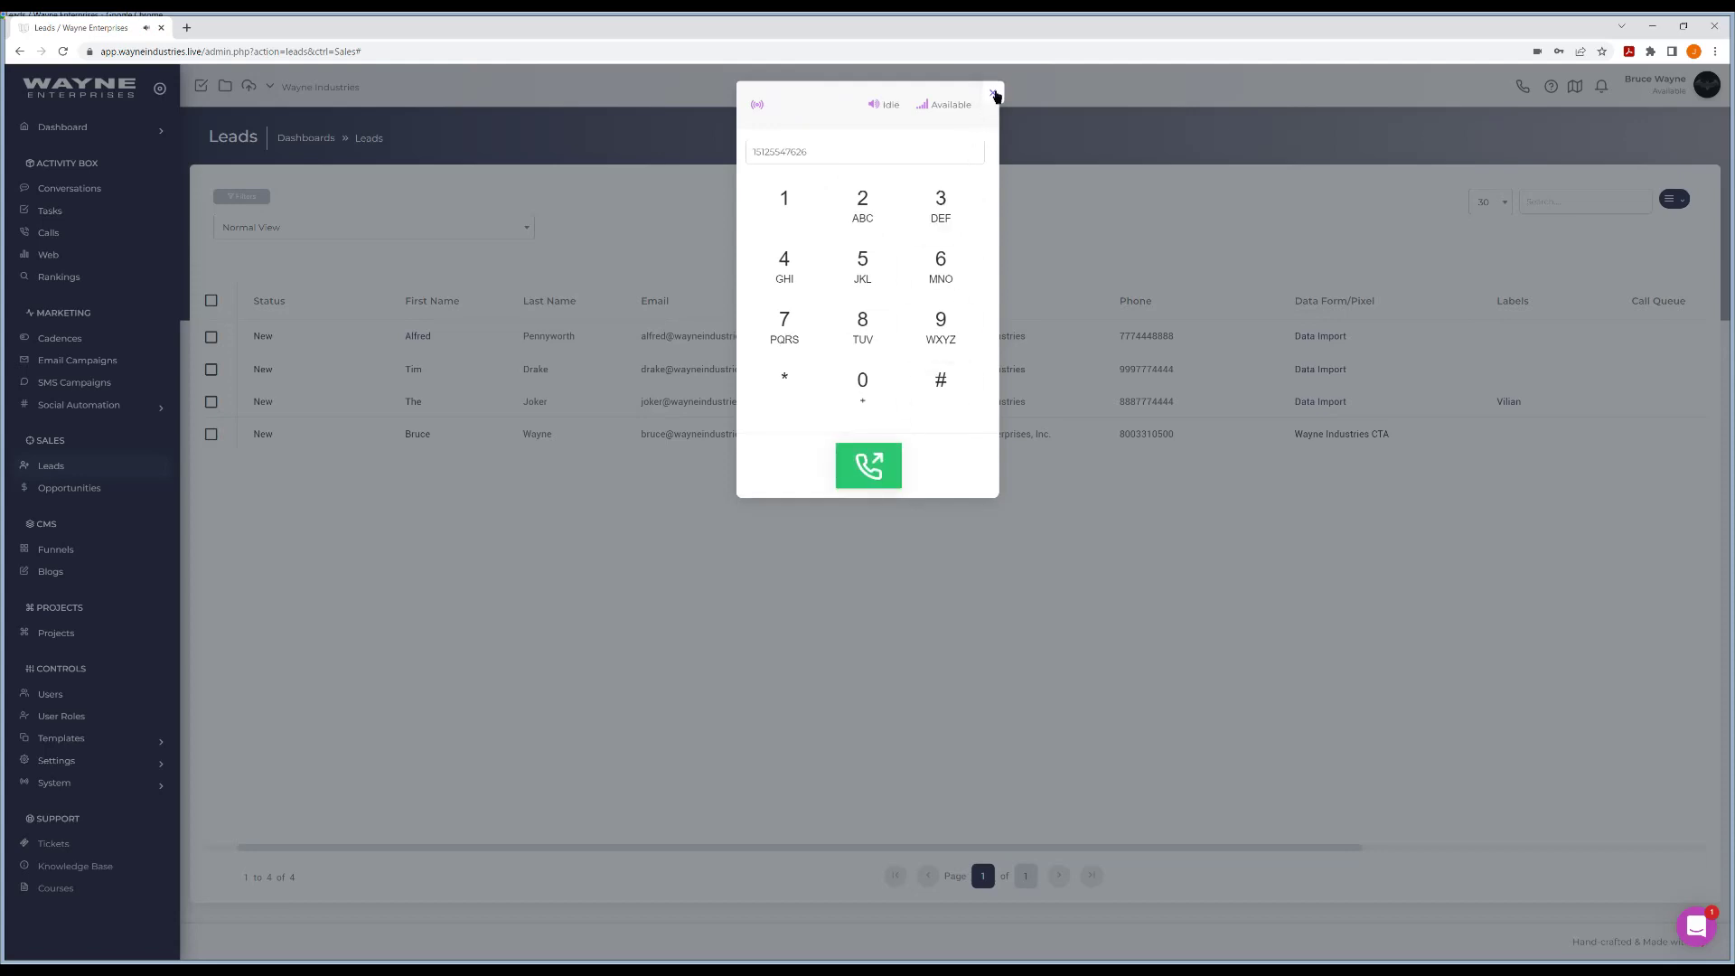
# - Close the dialer and reopen it with the chosen calling number
pyautogui.click(994, 94)
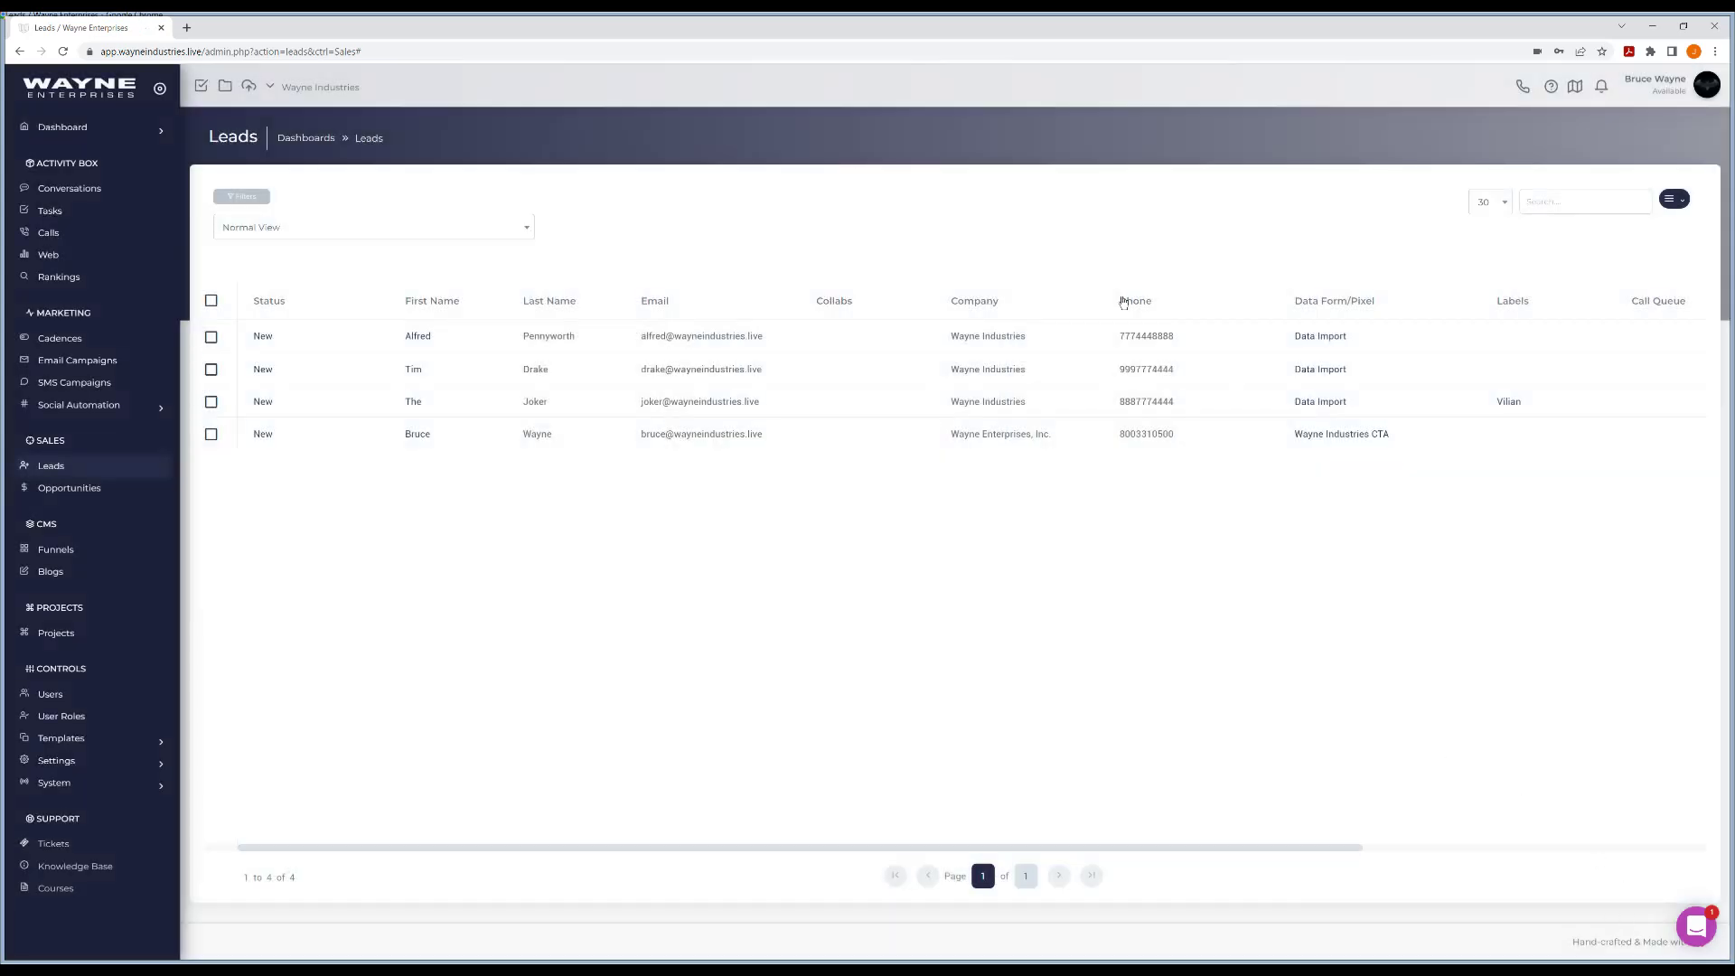
pyautogui.click(1522, 86)
pyautogui.click(1568, 116)
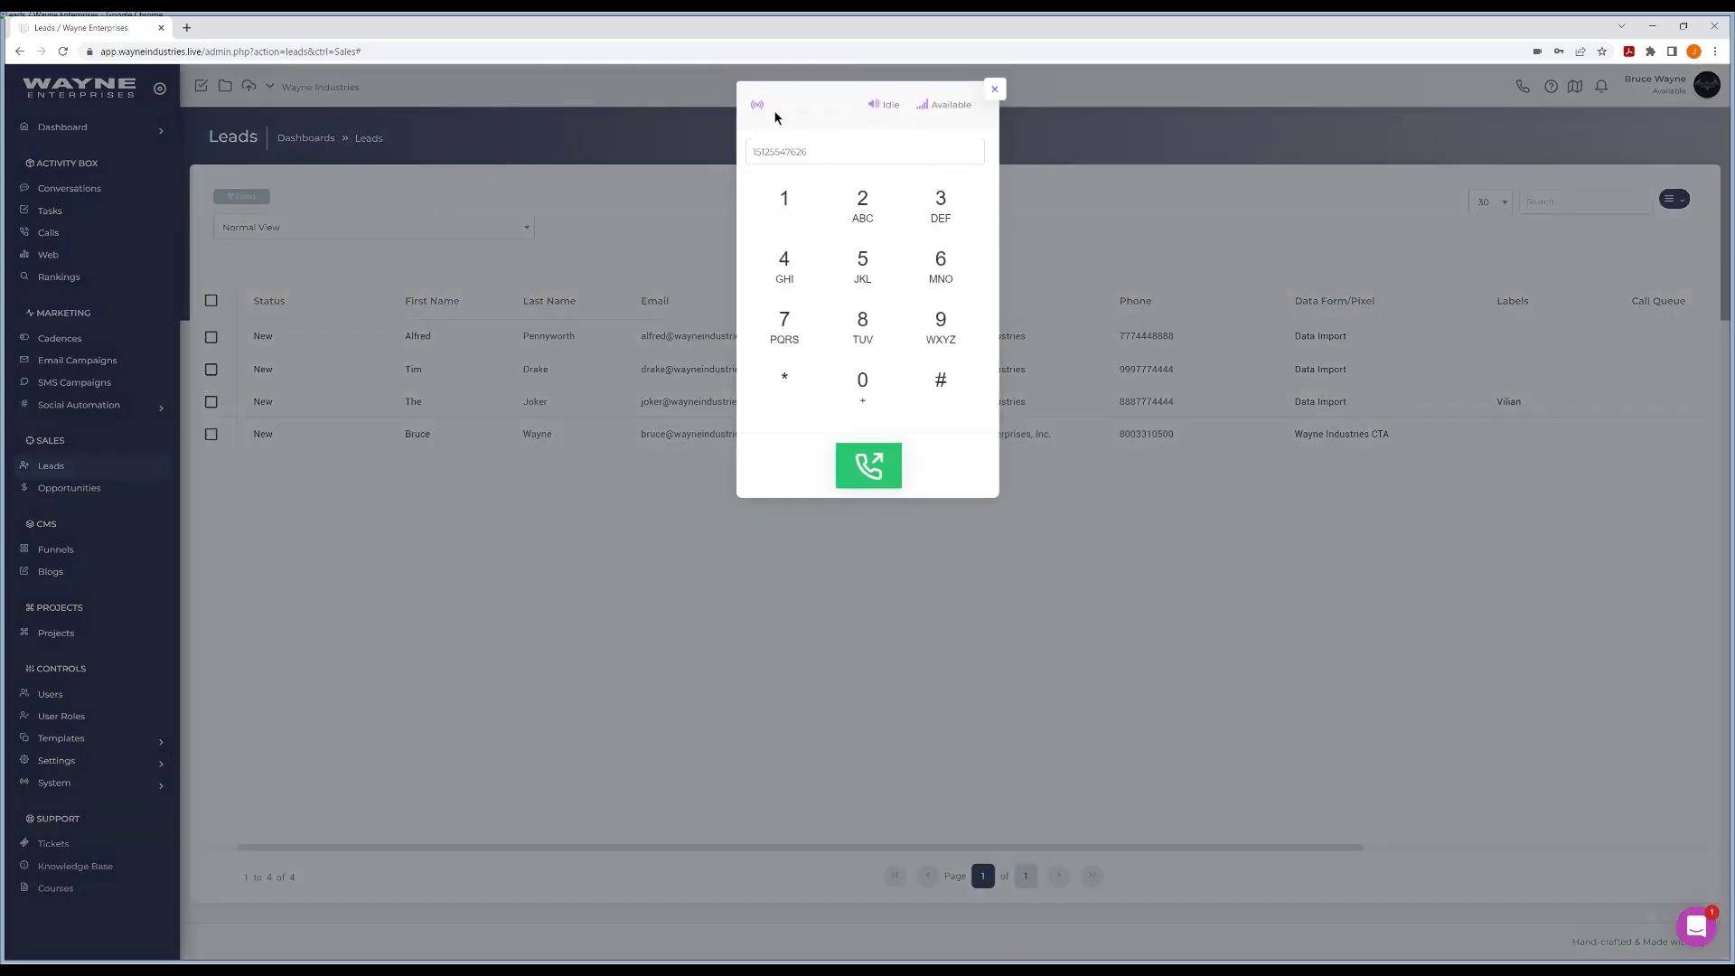
# - Test and pause the ringtone in audio settings, then close settings and the dialer
pyautogui.click(759, 105)
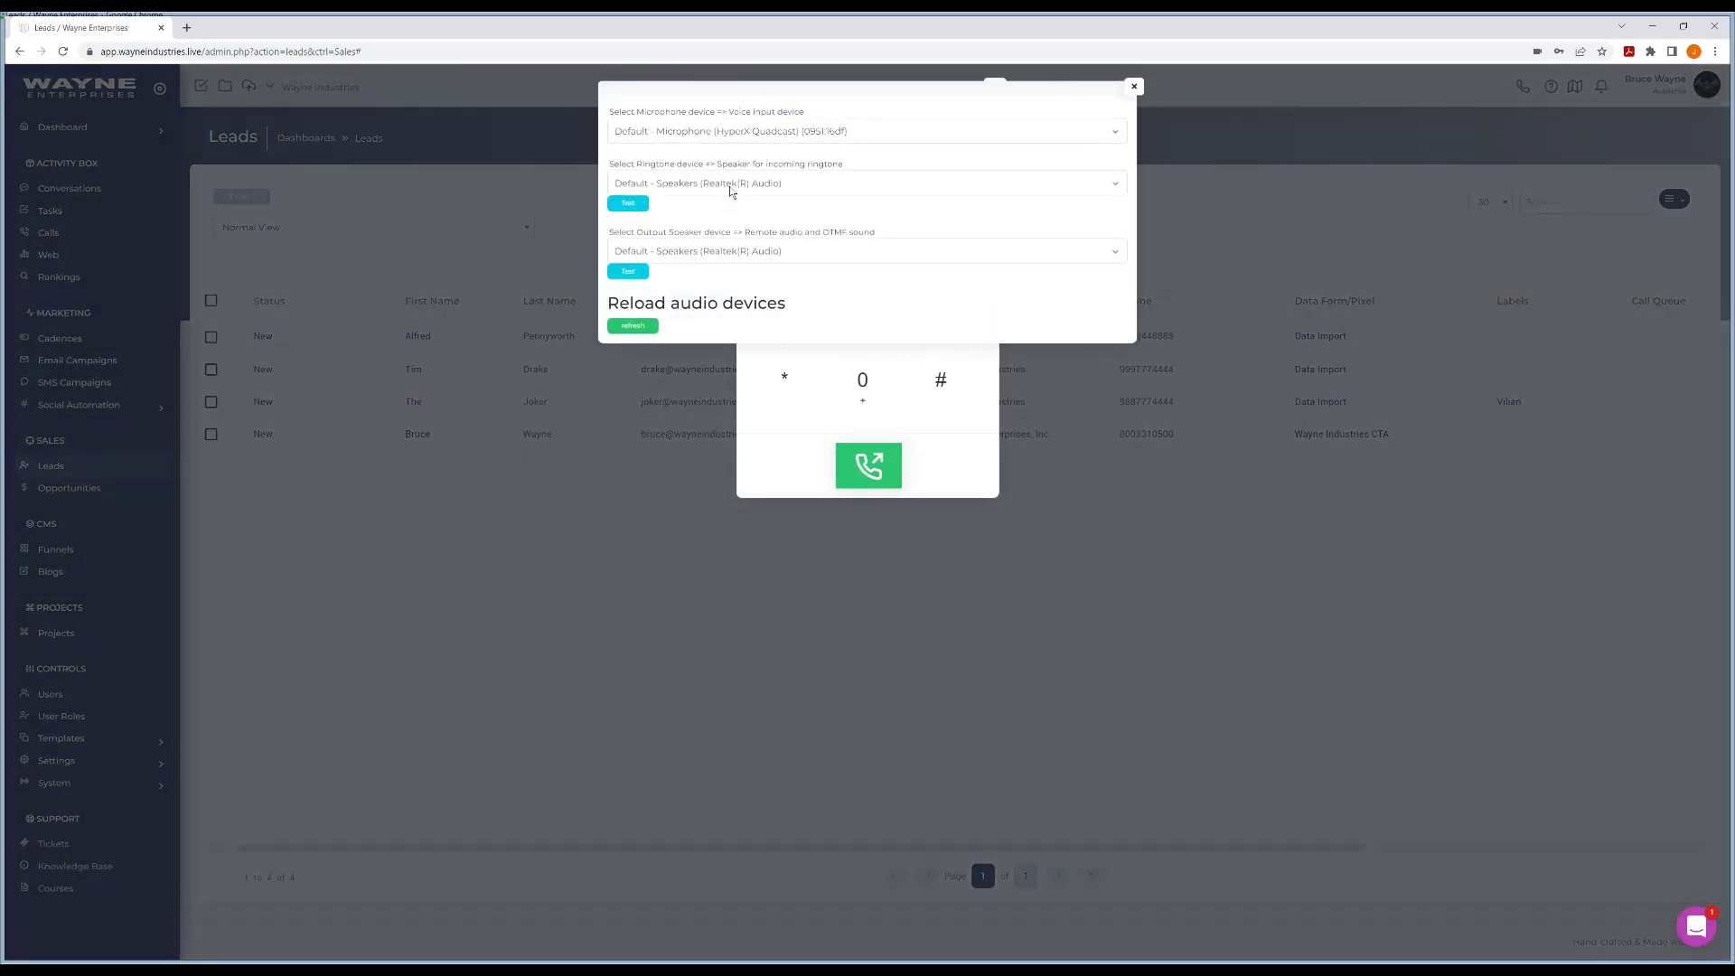
pyautogui.click(637, 202)
pyautogui.click(629, 207)
pyautogui.click(1134, 87)
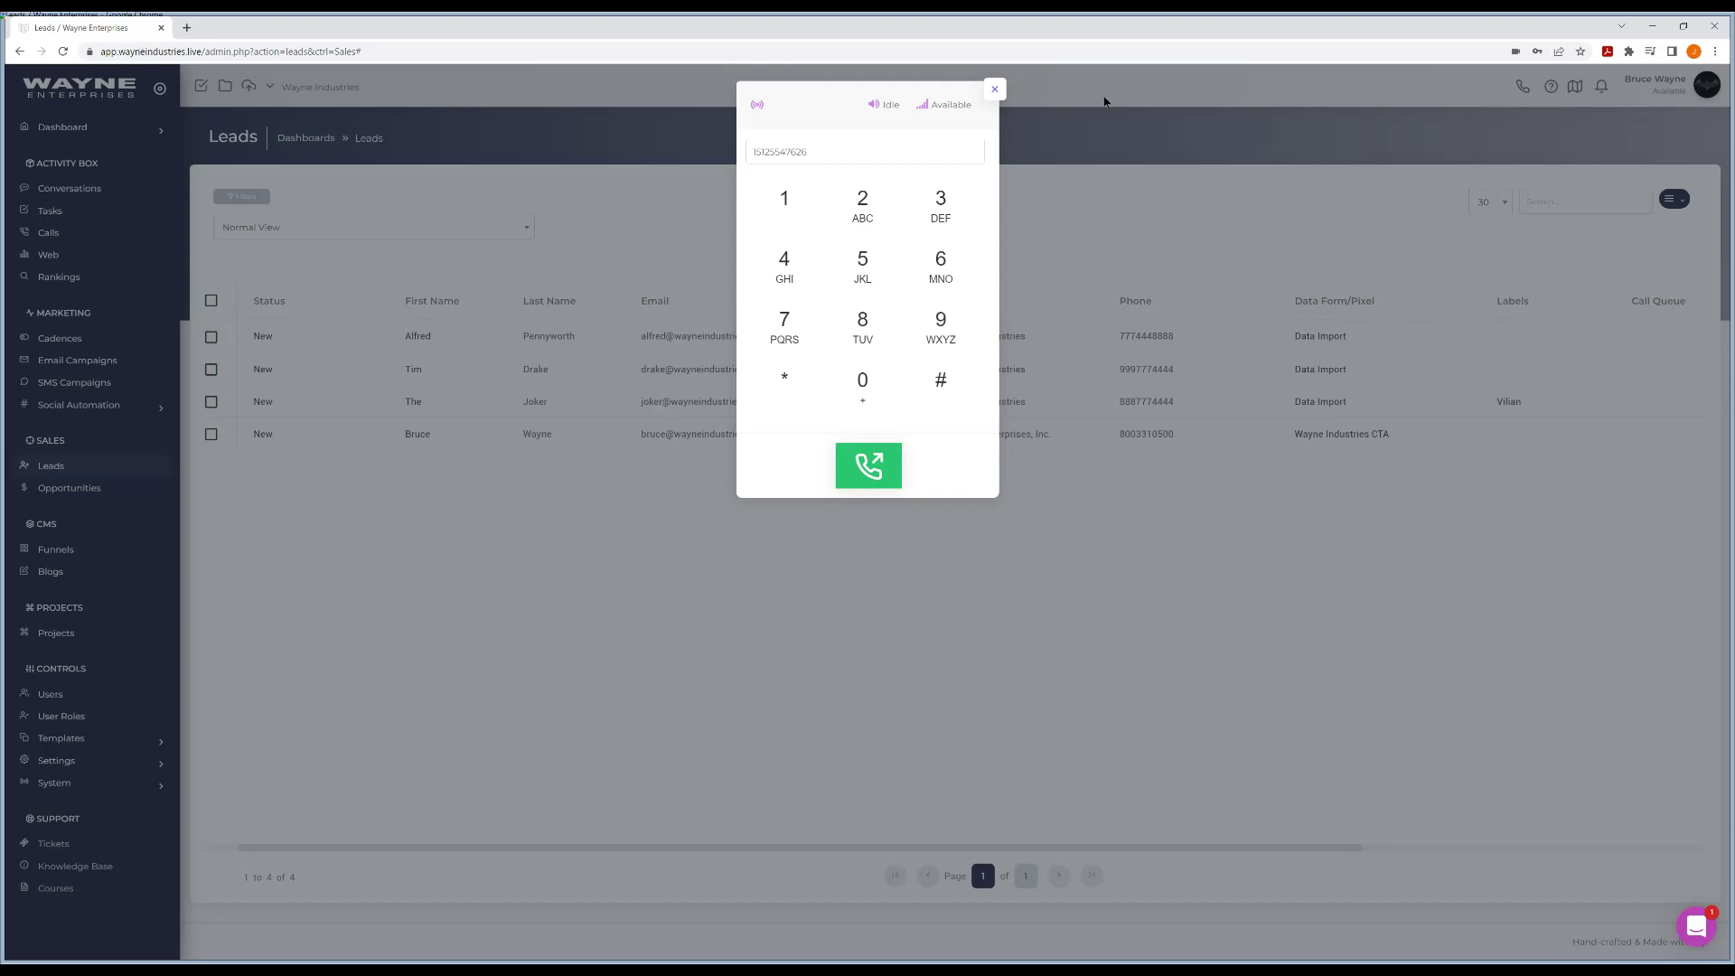
pyautogui.click(994, 89)
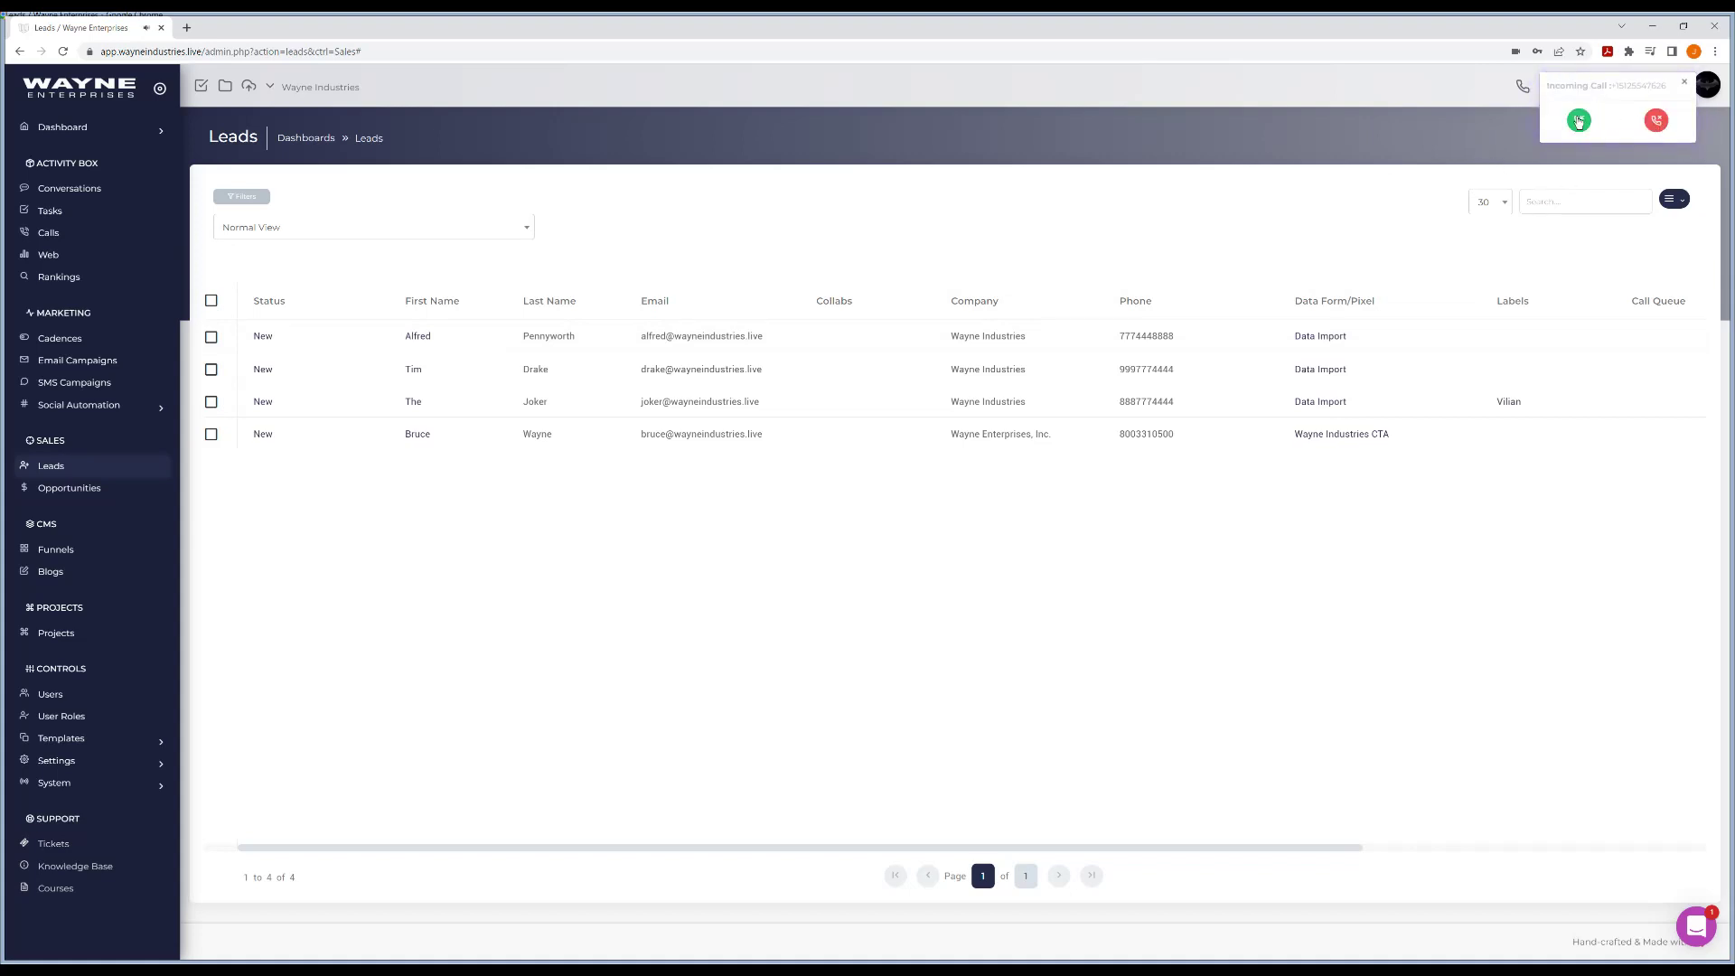
# - Answer the incoming call, hang up, close the dialer, and dismiss the calling-number list
pyautogui.click(1578, 120)
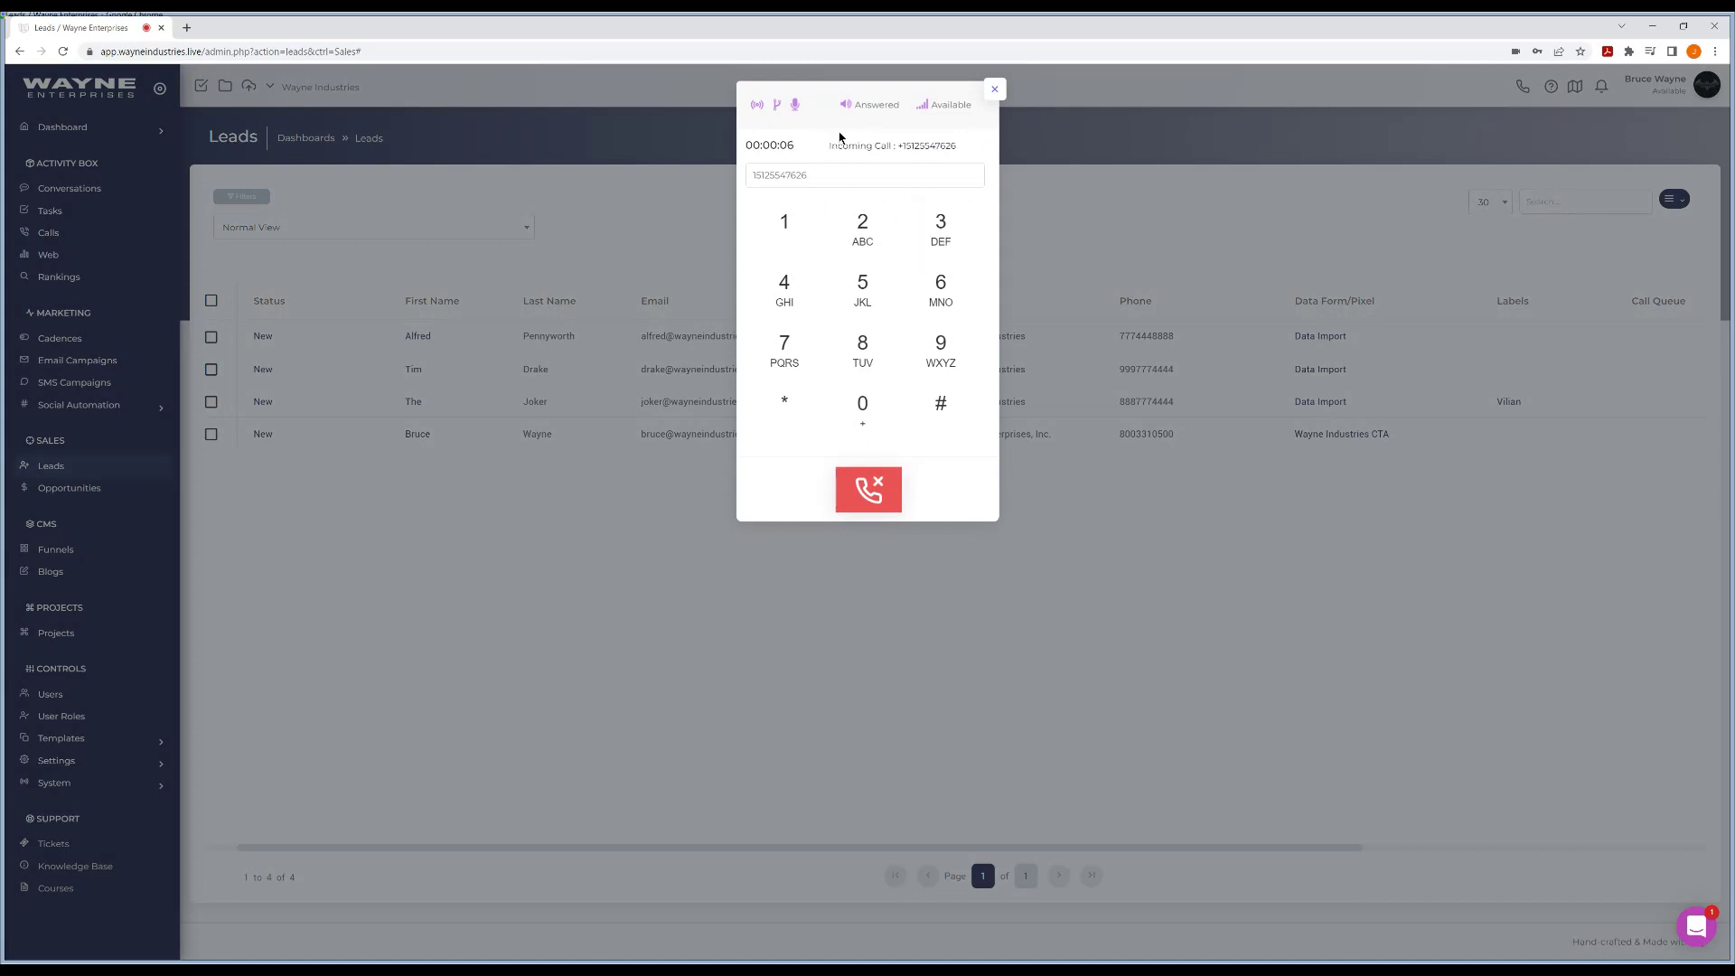
pyautogui.click(894, 492)
pyautogui.click(992, 90)
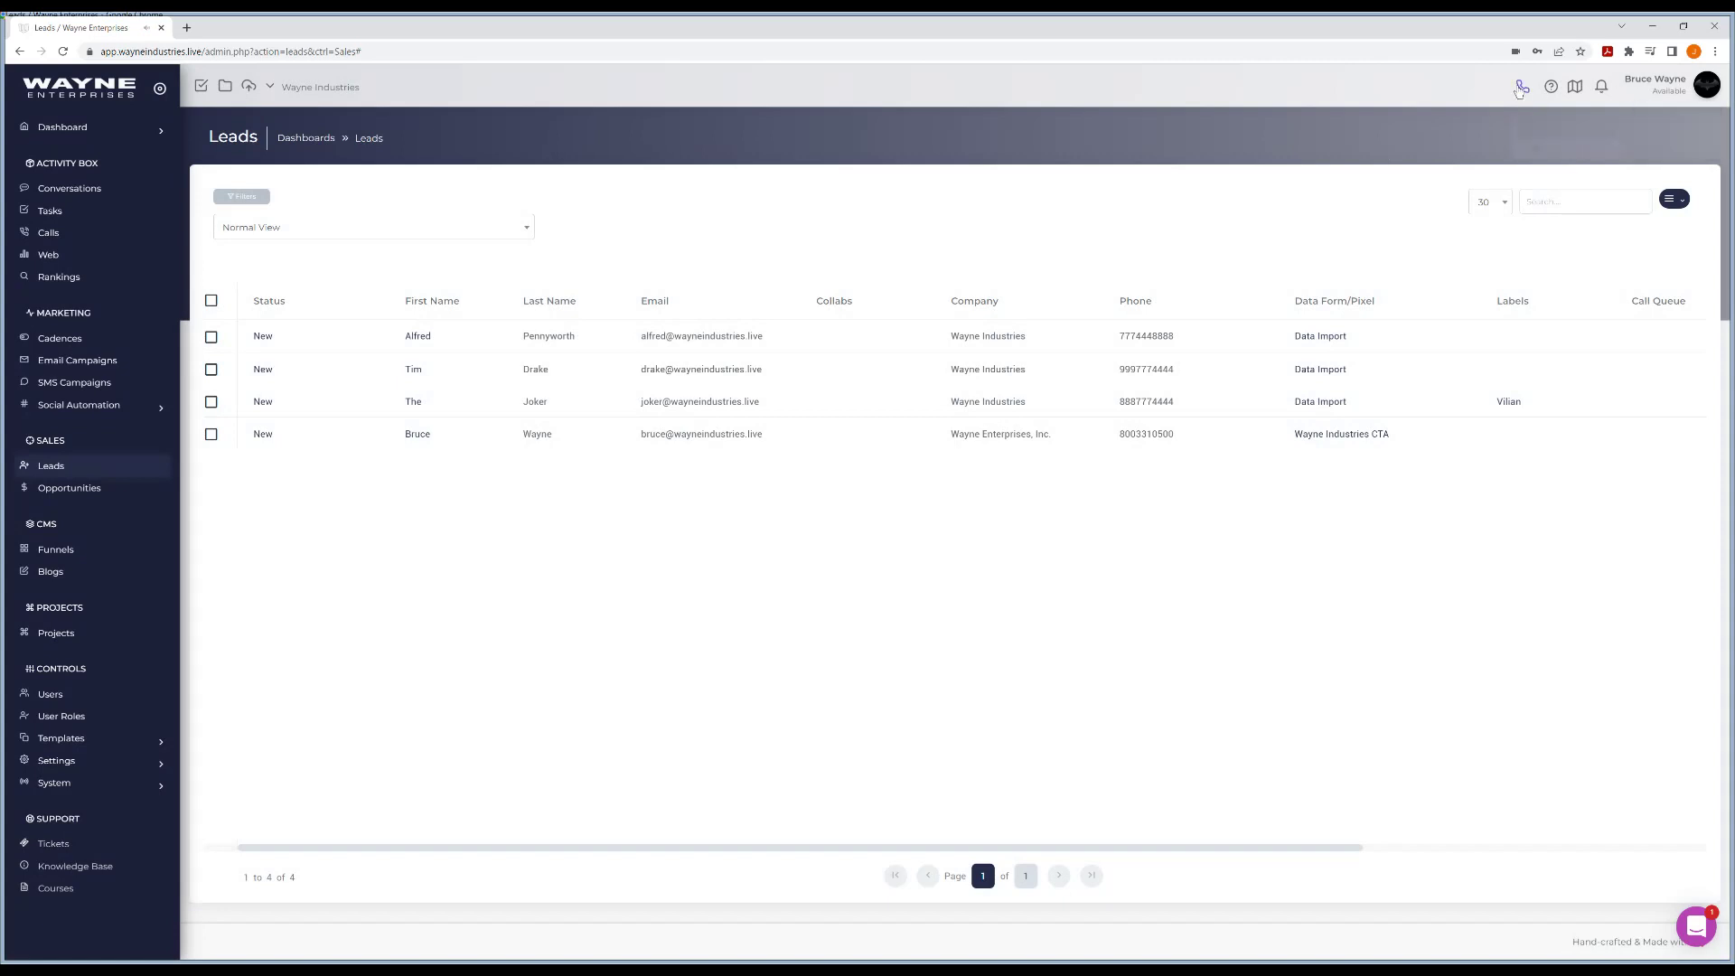
pyautogui.click(1521, 90)
pyautogui.click(1497, 88)
# - Call the Wayne Enterprises, Inc. lead from its page, hang up, and reload to show the recording
pyautogui.click(420, 436)
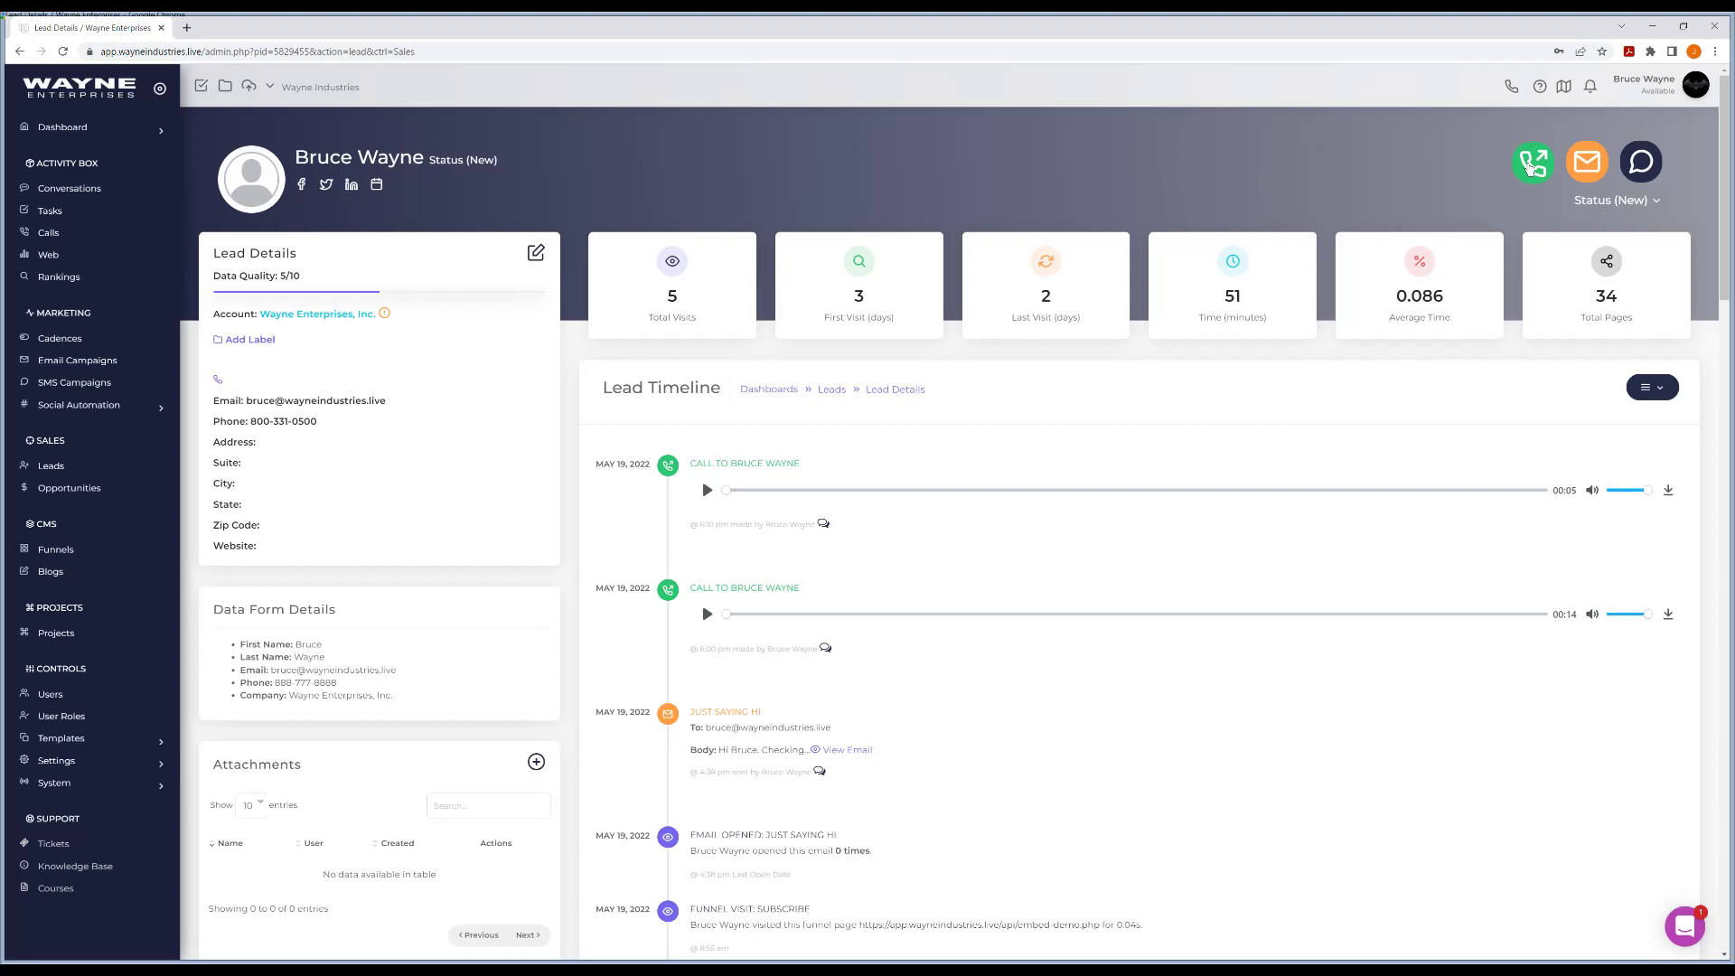
pyautogui.click(1530, 166)
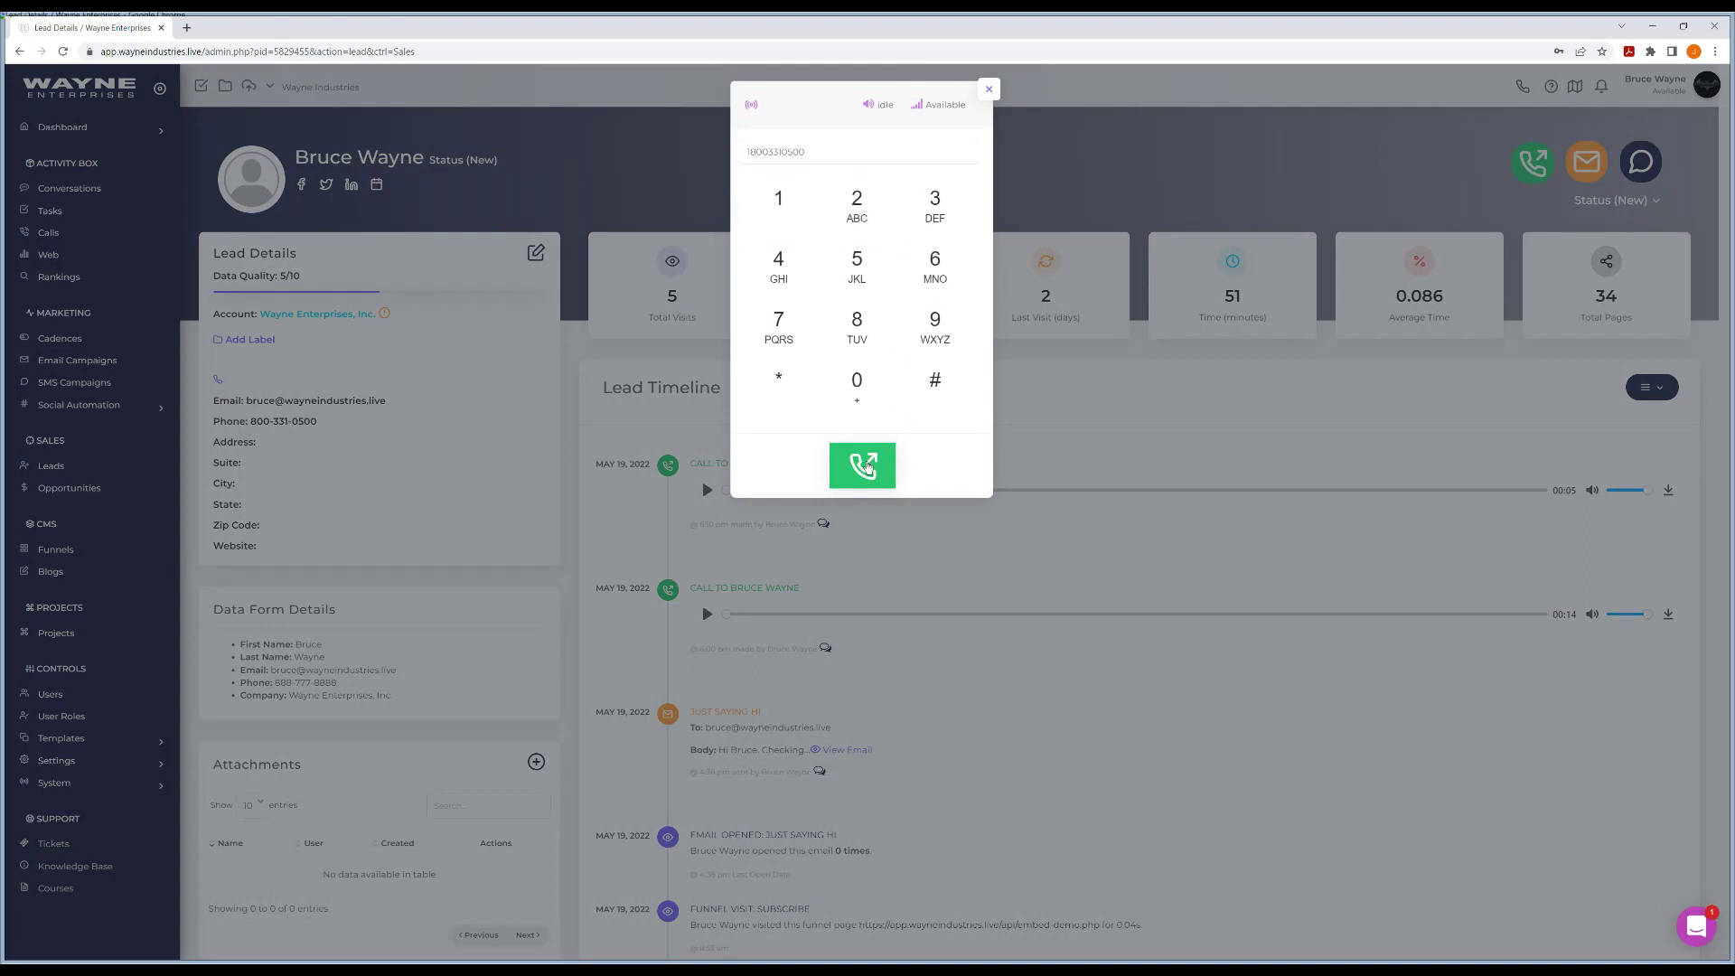
pyautogui.click(865, 466)
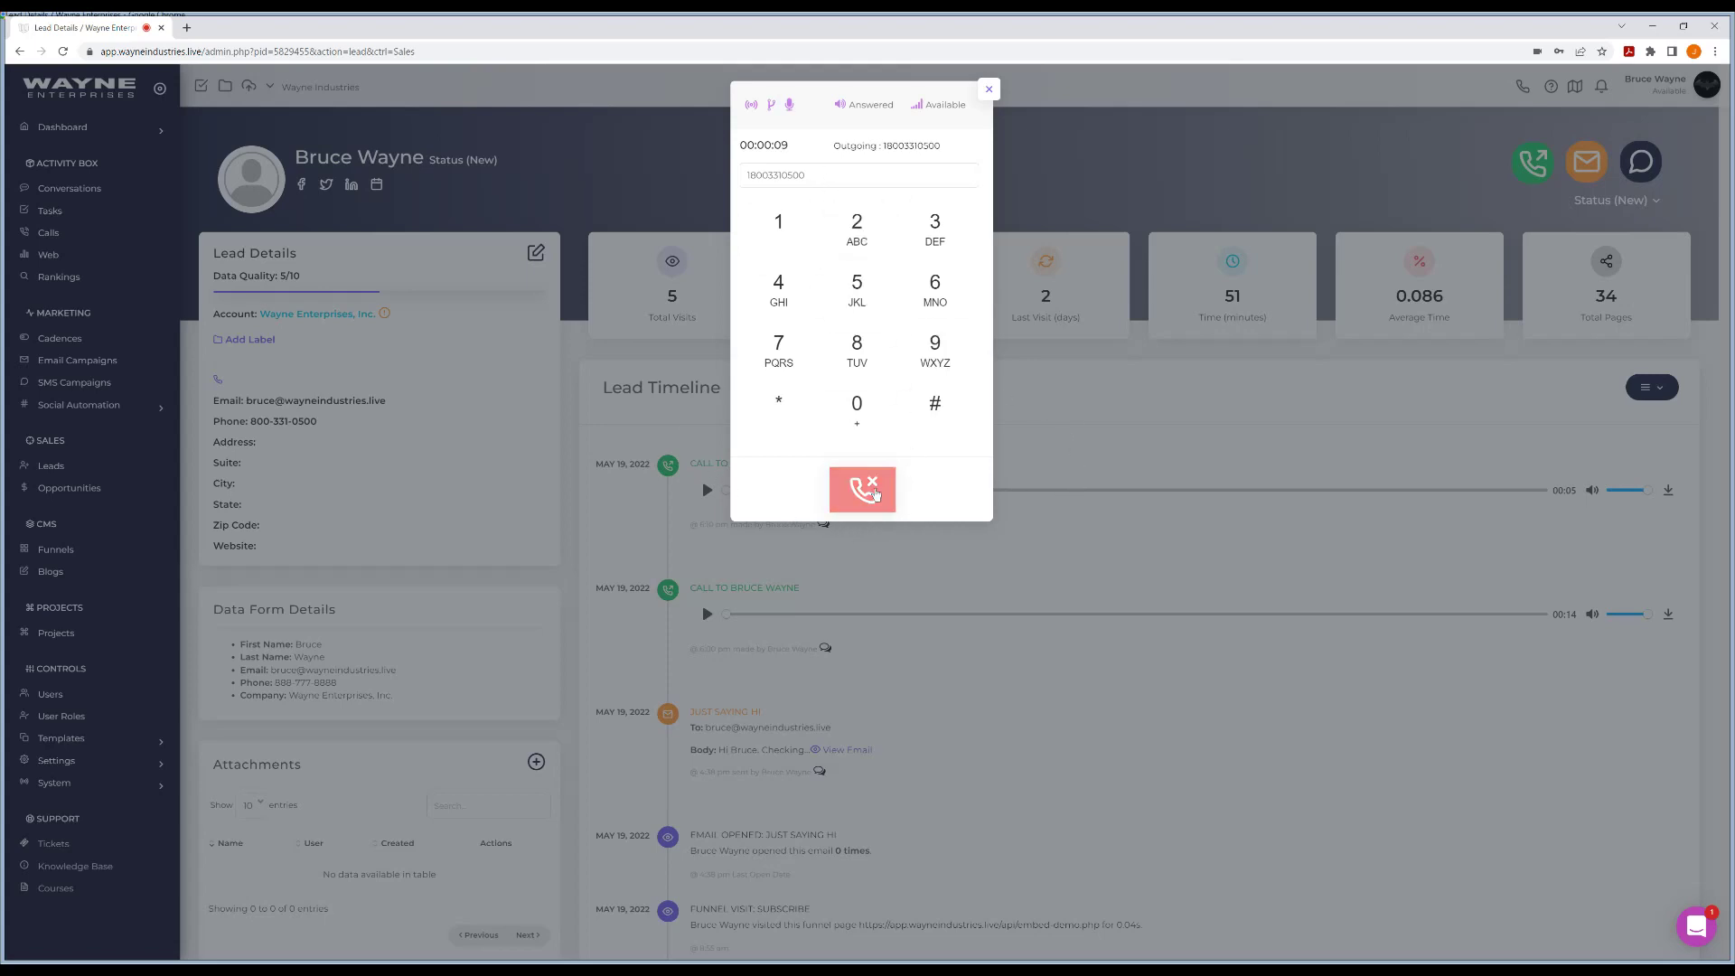
pyautogui.click(875, 492)
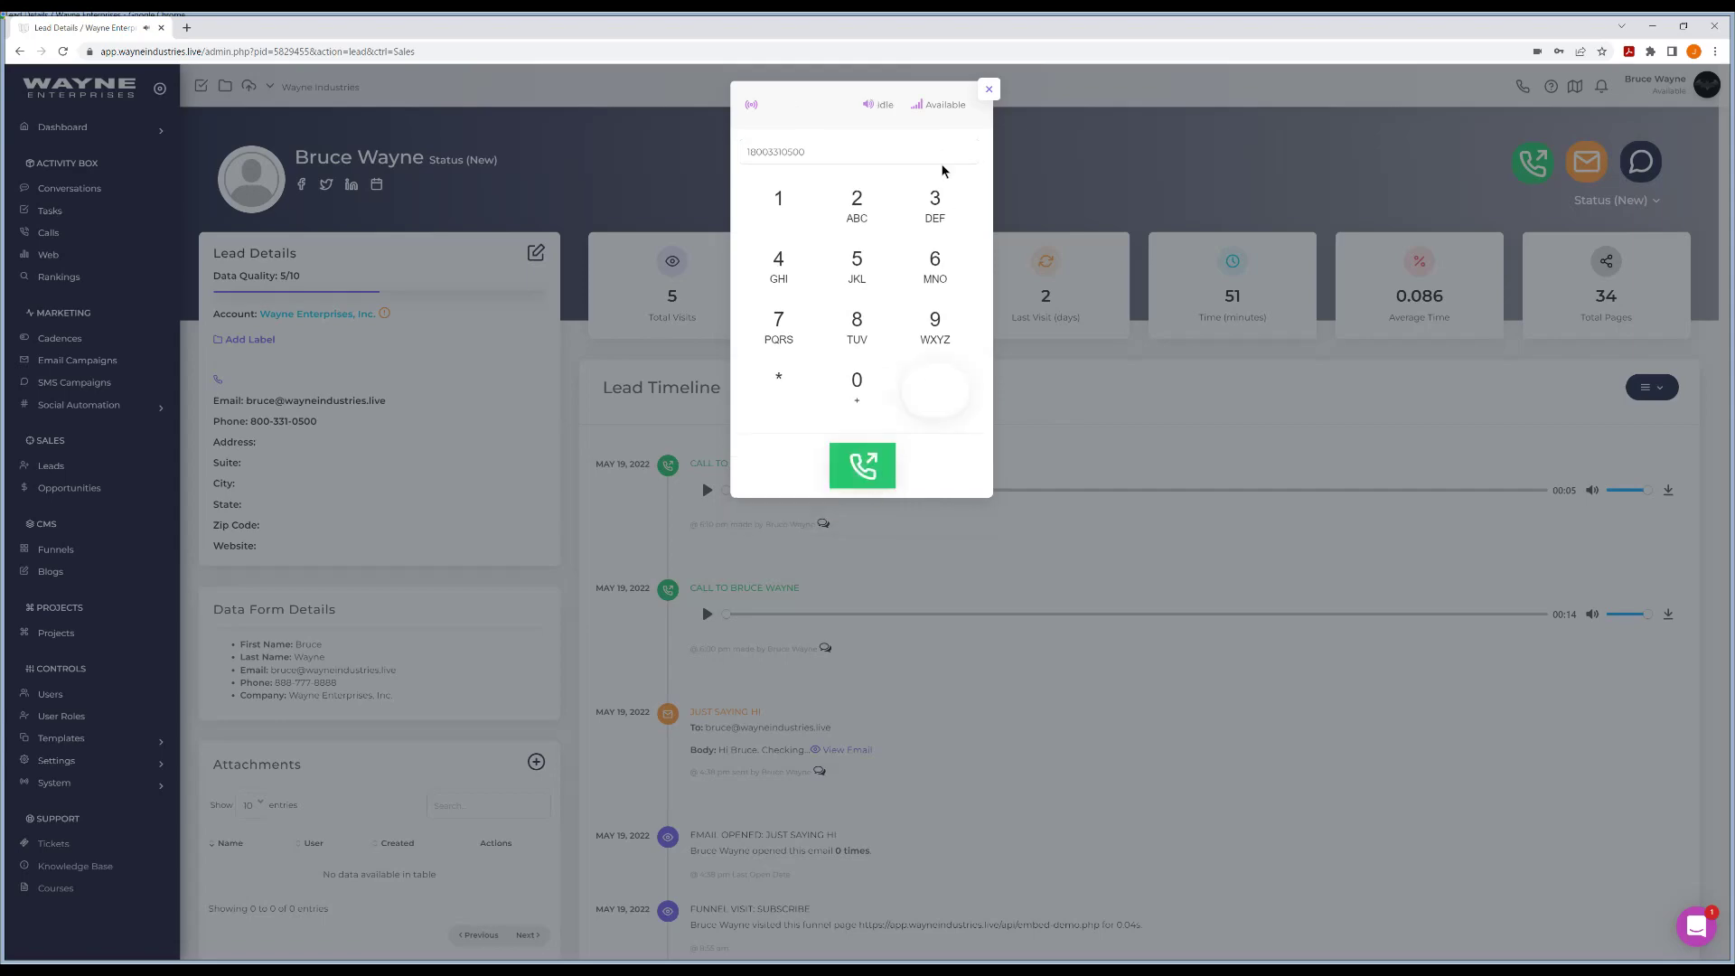
pyautogui.click(989, 89)
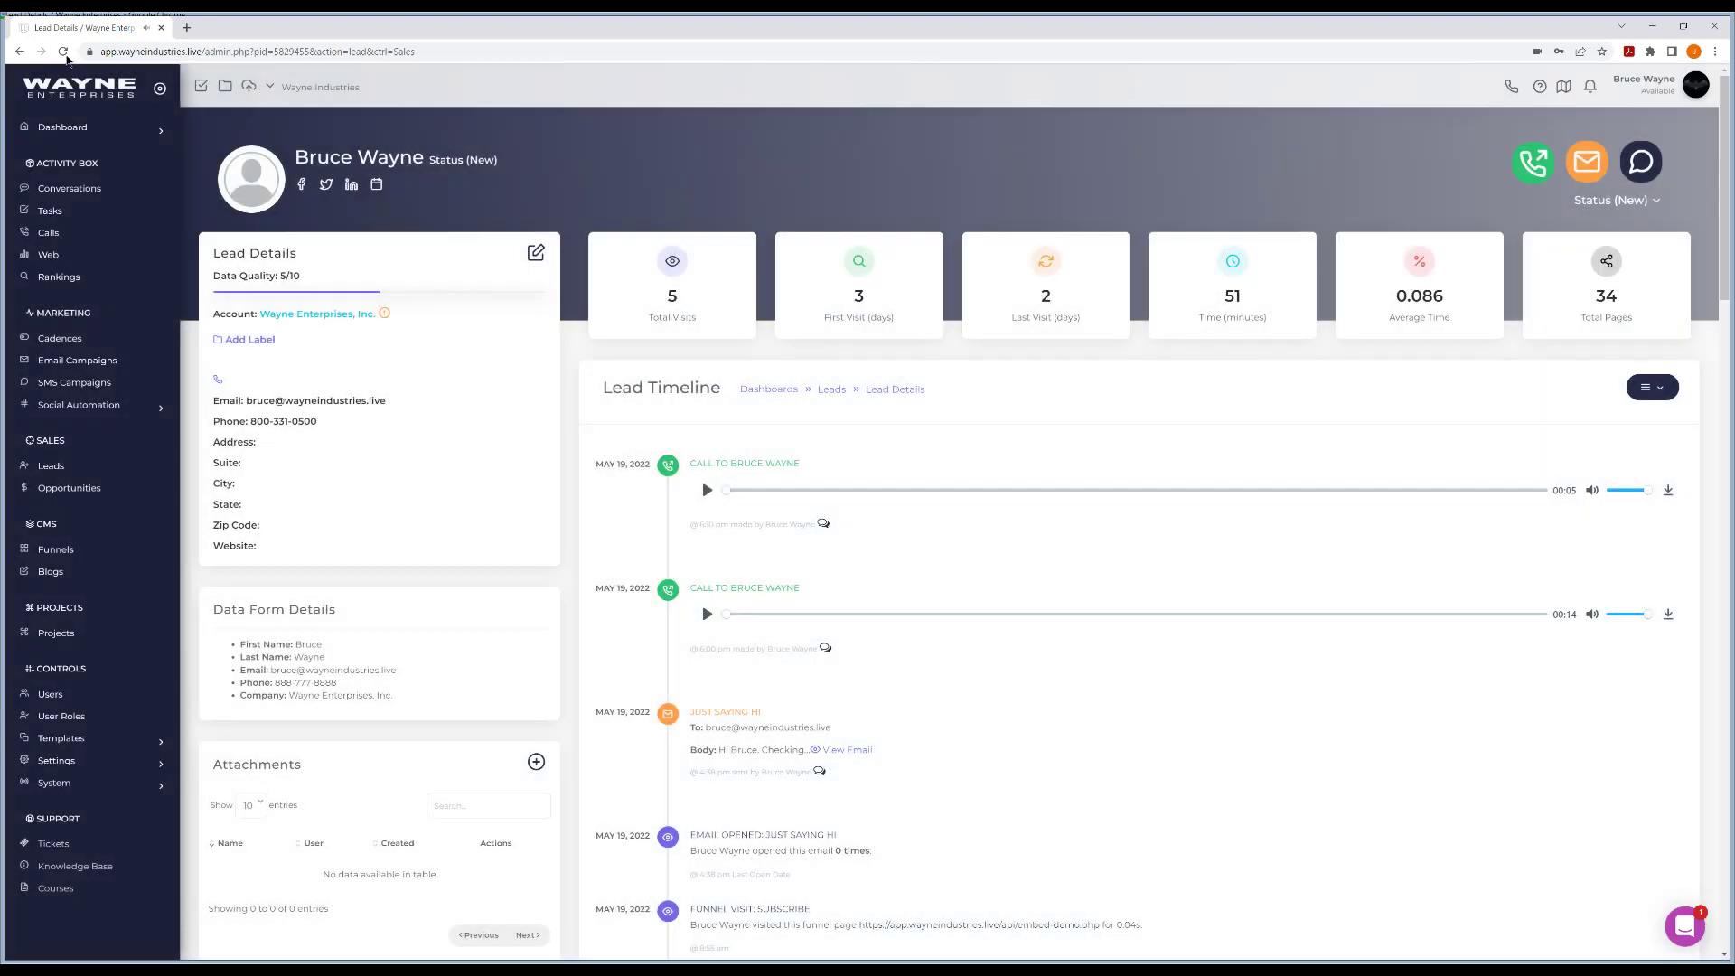
pyautogui.click(63, 52)
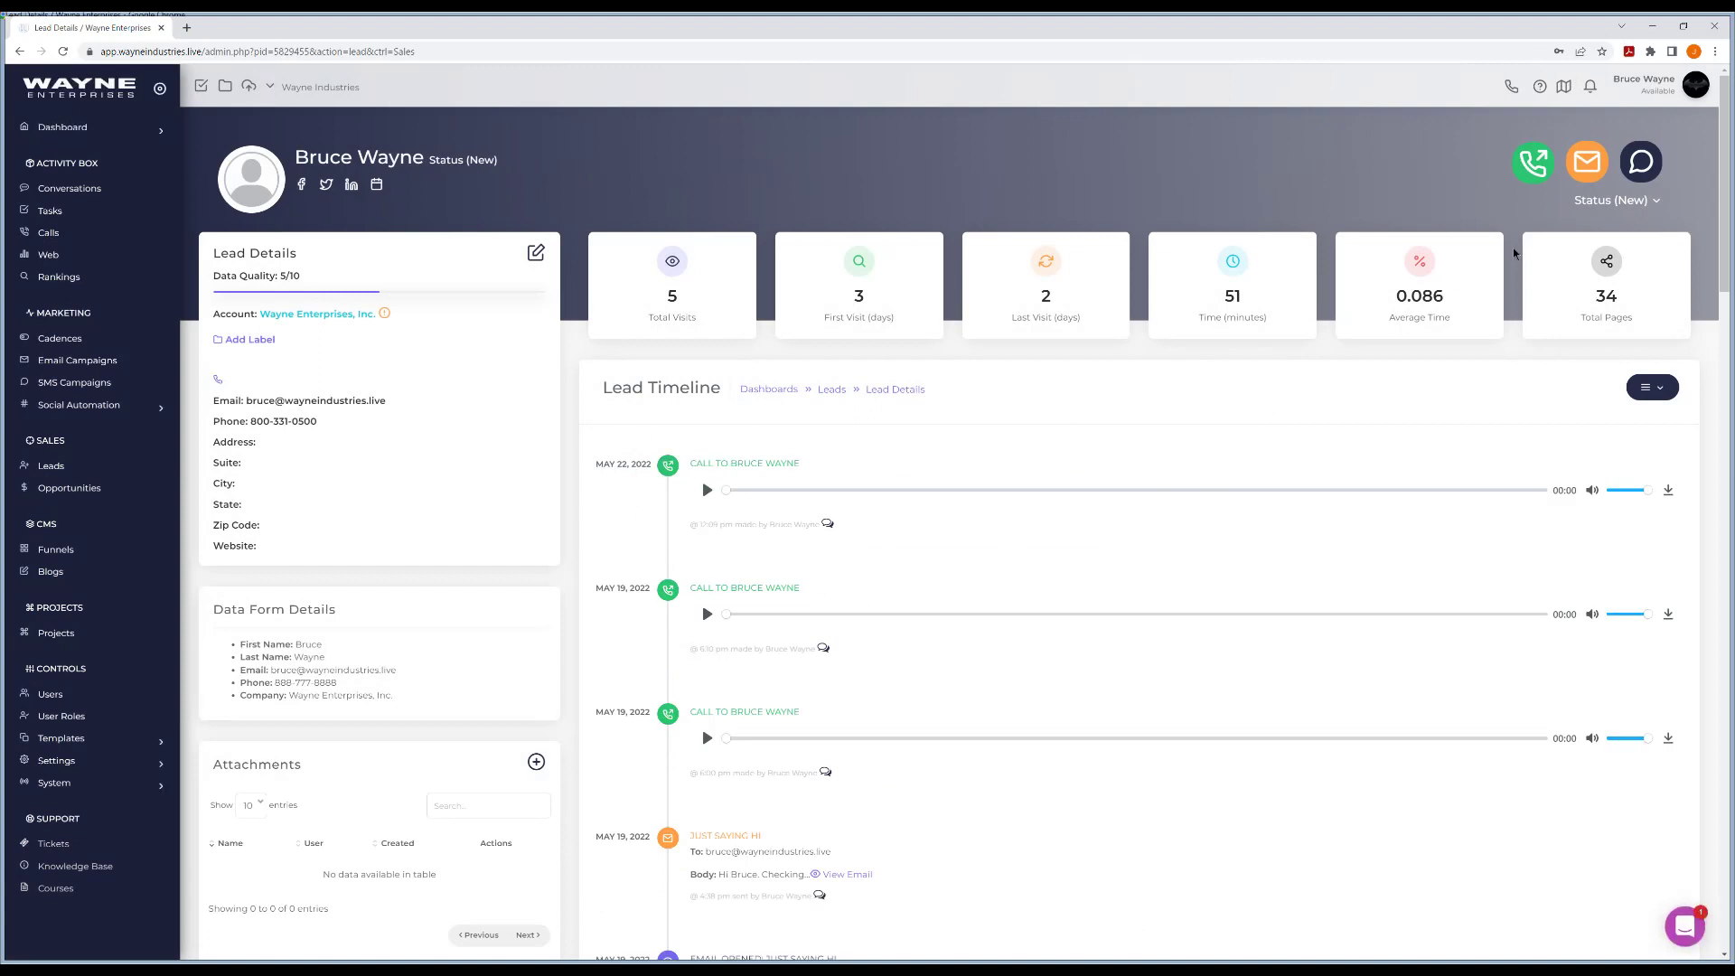
# - Reopen the dialer prefilled with the lead's phone number from the lead page
pyautogui.click(1510, 88)
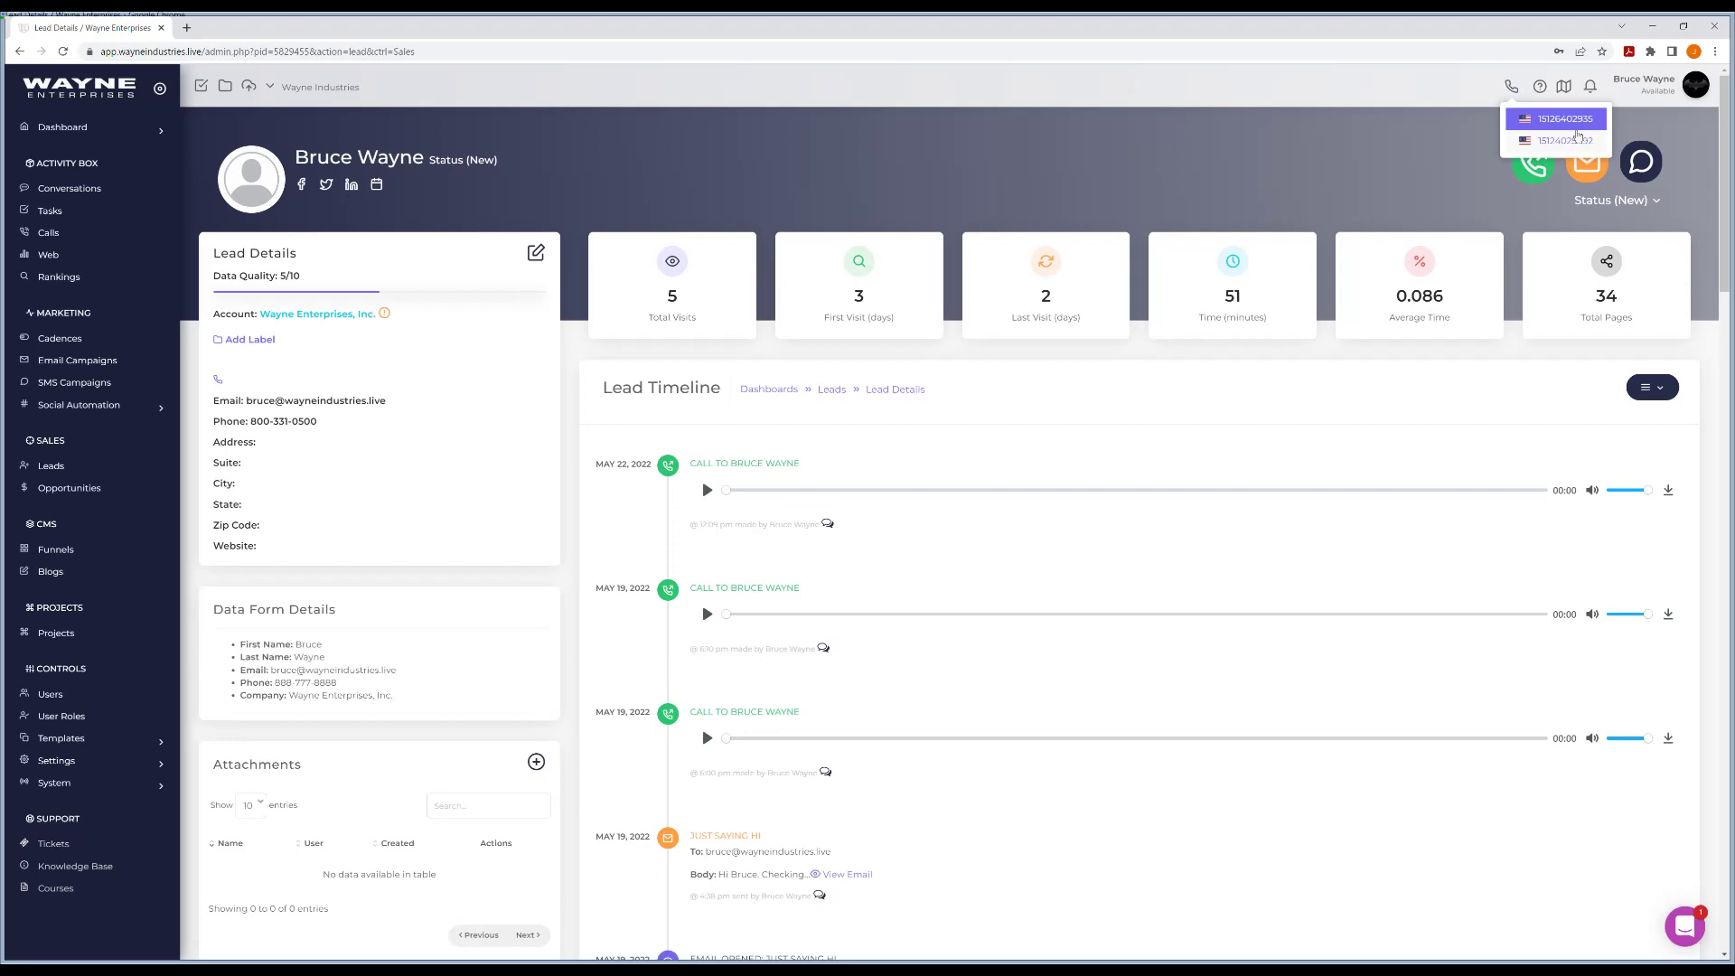
pyautogui.click(1508, 89)
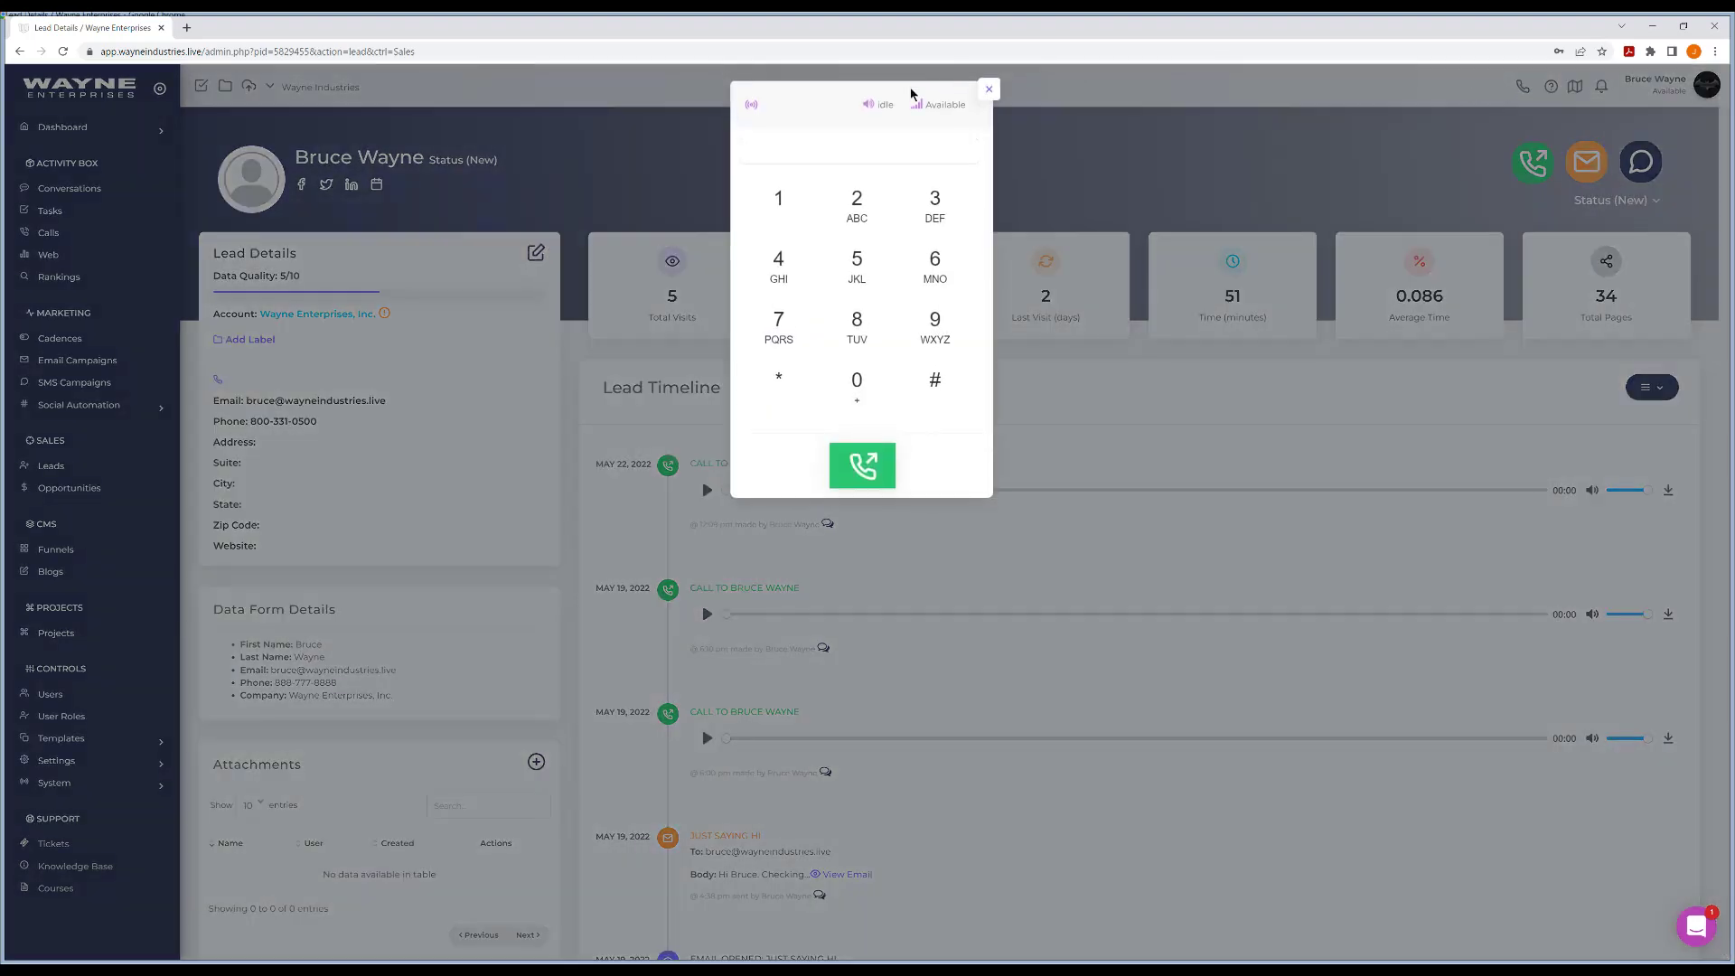
pyautogui.click(984, 94)
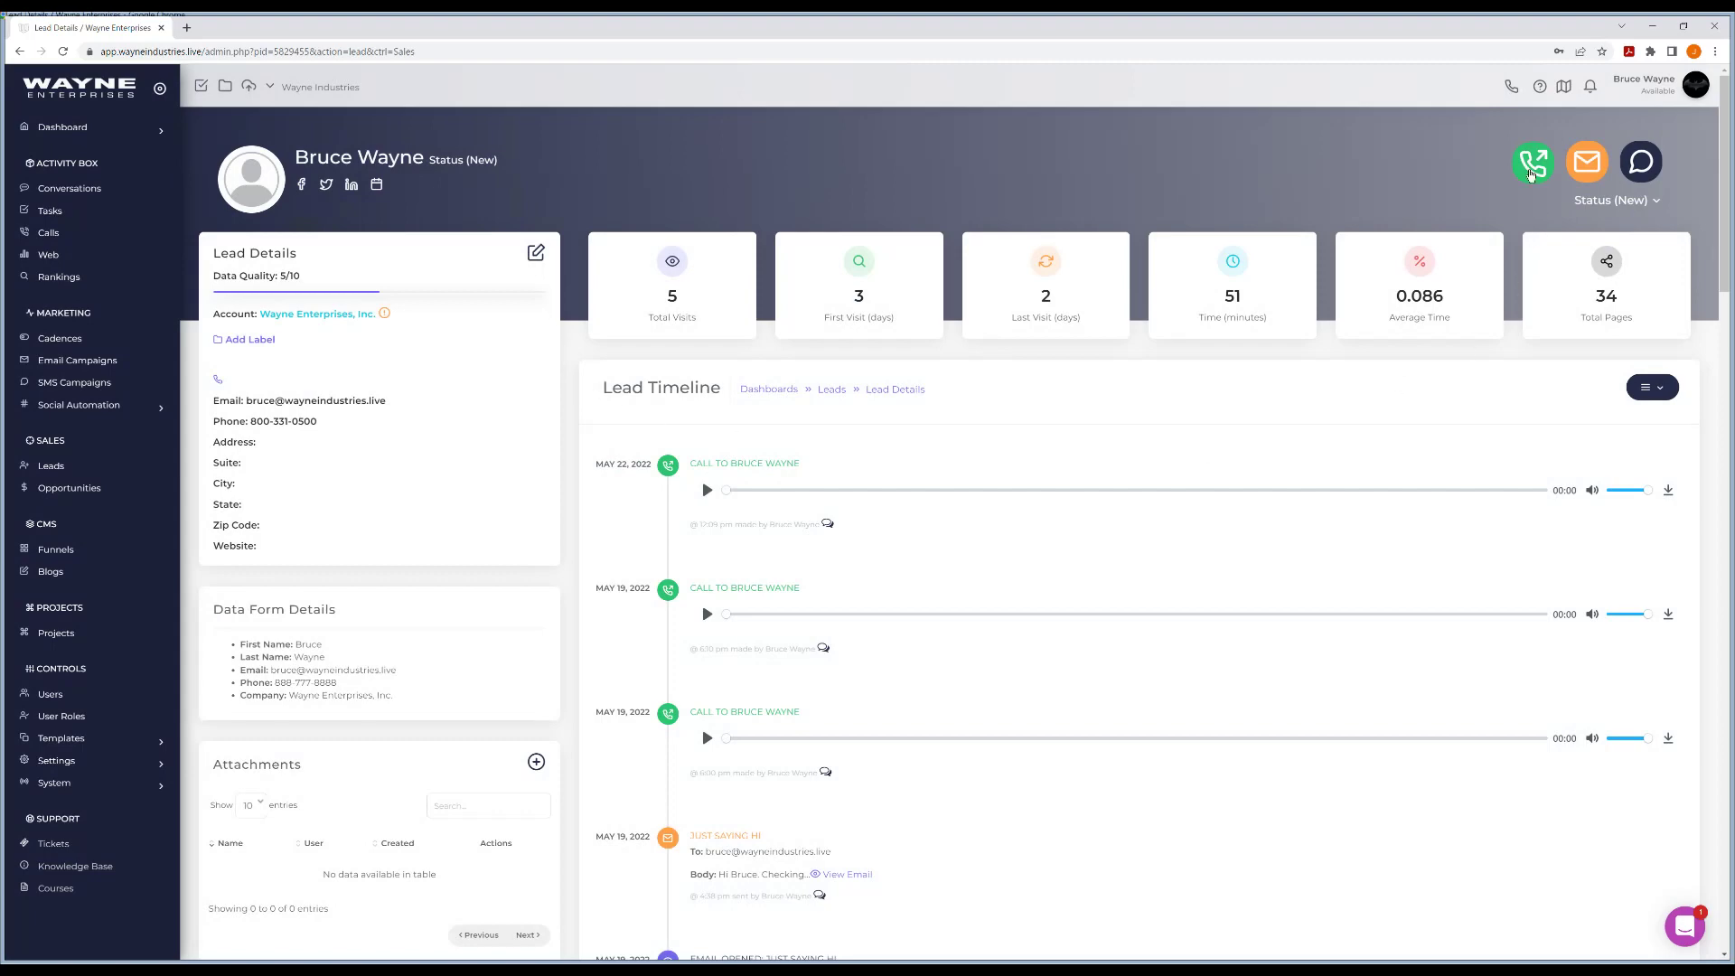
pyautogui.click(1530, 171)
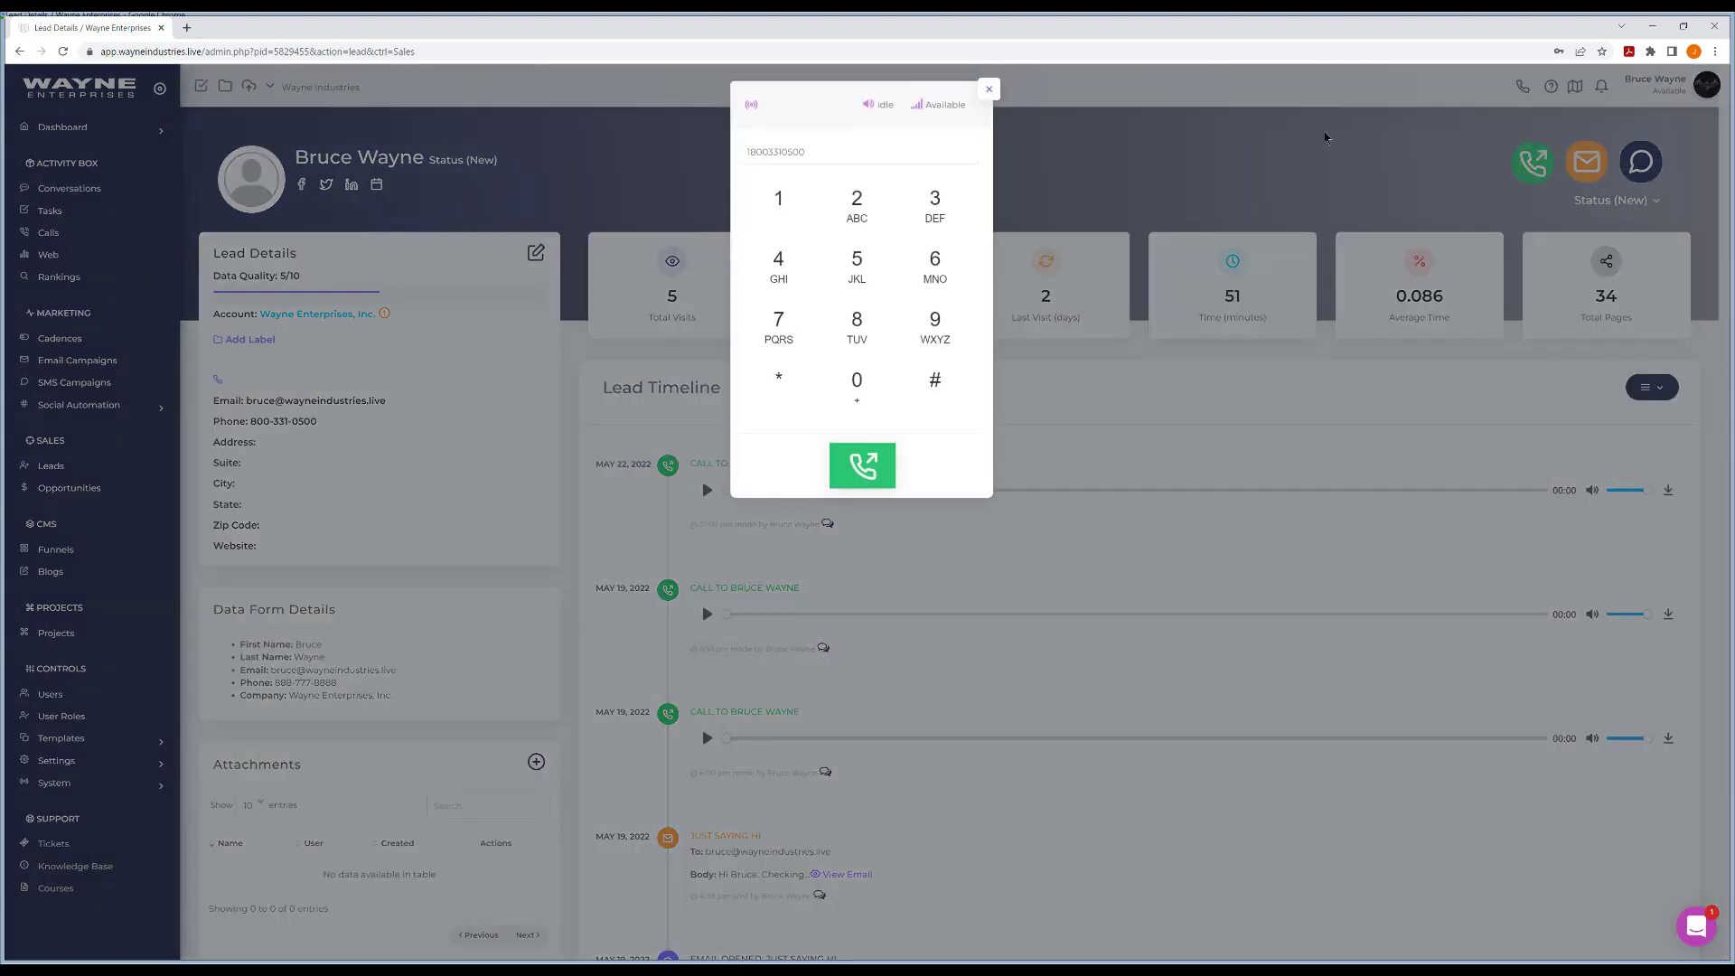